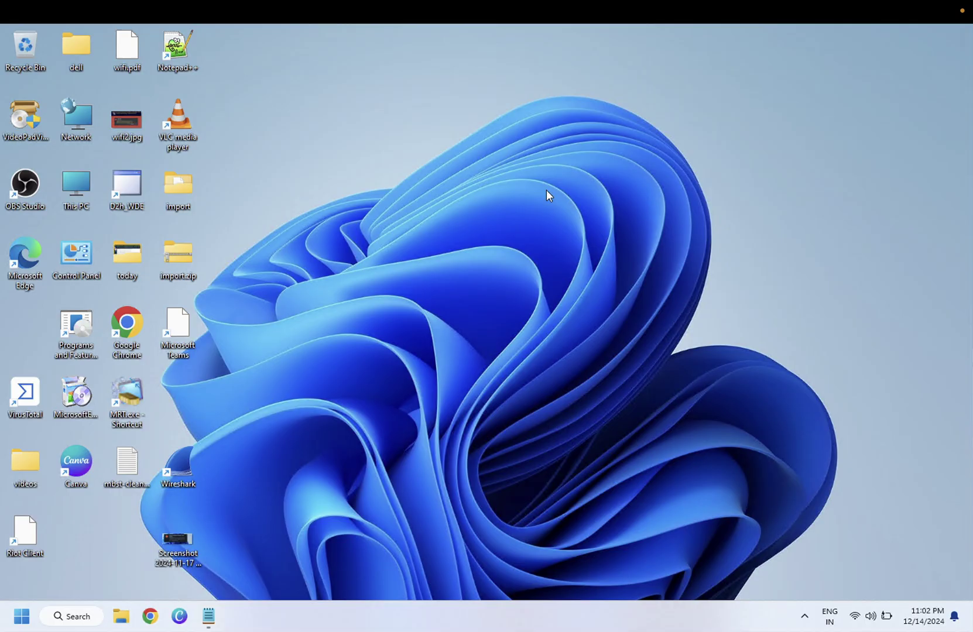
From Start, go to Settings > Windows Update and start a check for updates
{"action": "left_click", "coordinate": [22, 616]}
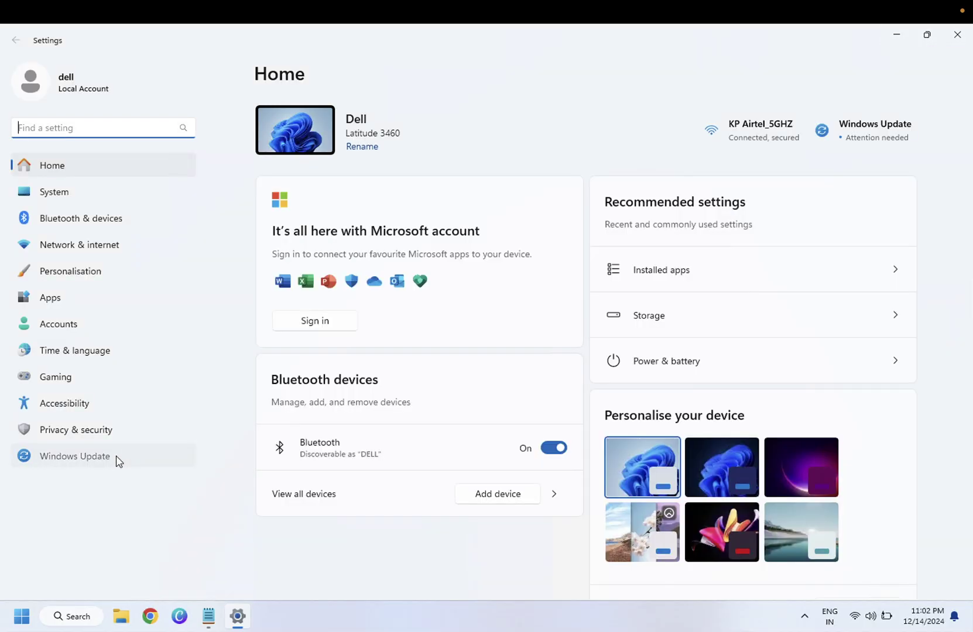
{"action": "left_click", "coordinate": [116, 457]}
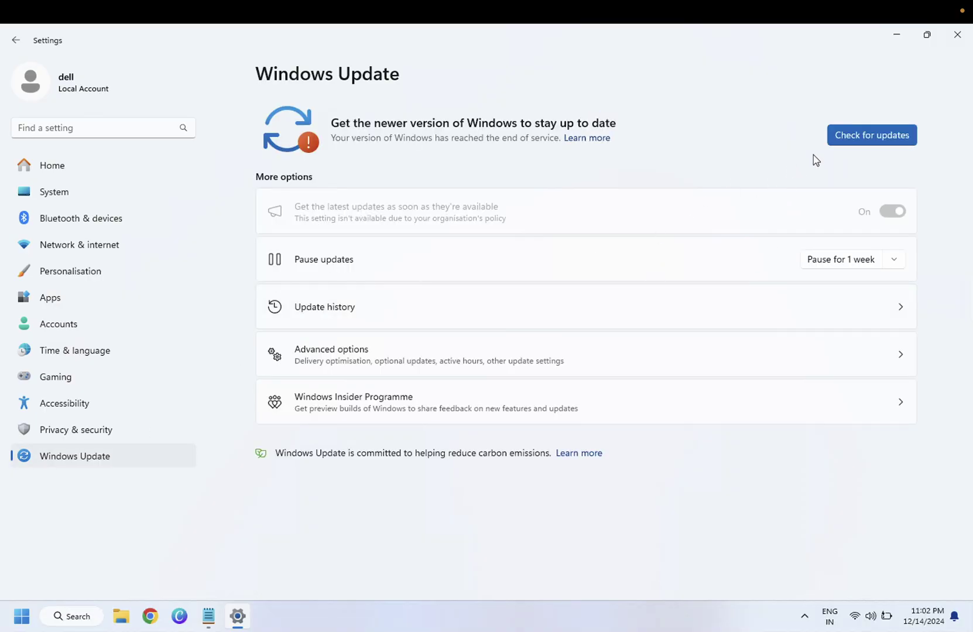
{"action": "left_click", "coordinate": [871, 135]}
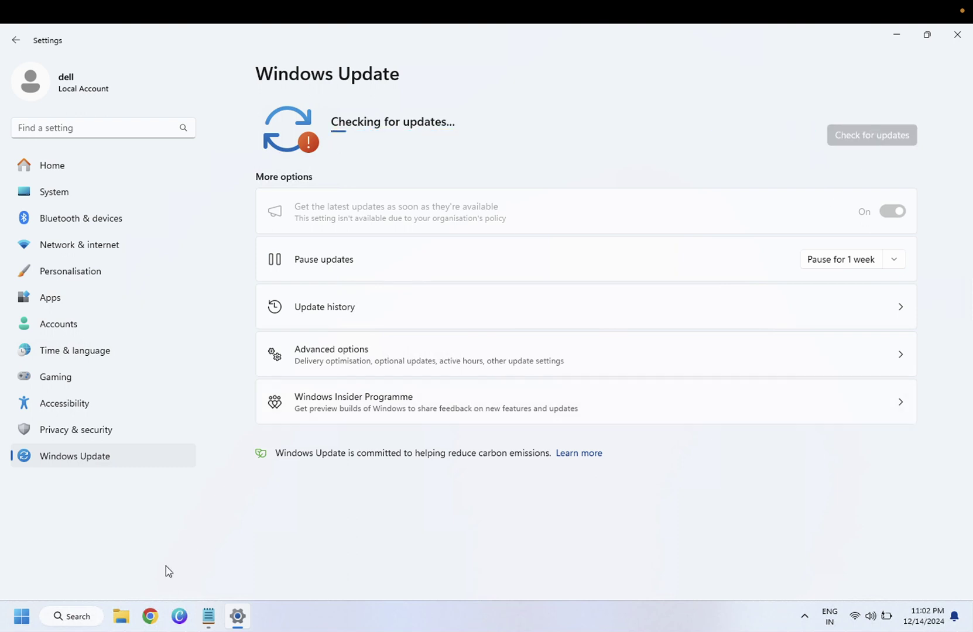
Search Windows for 'serv' and launch the Services app from the results
{"action": "left_click", "coordinate": [84, 619]}
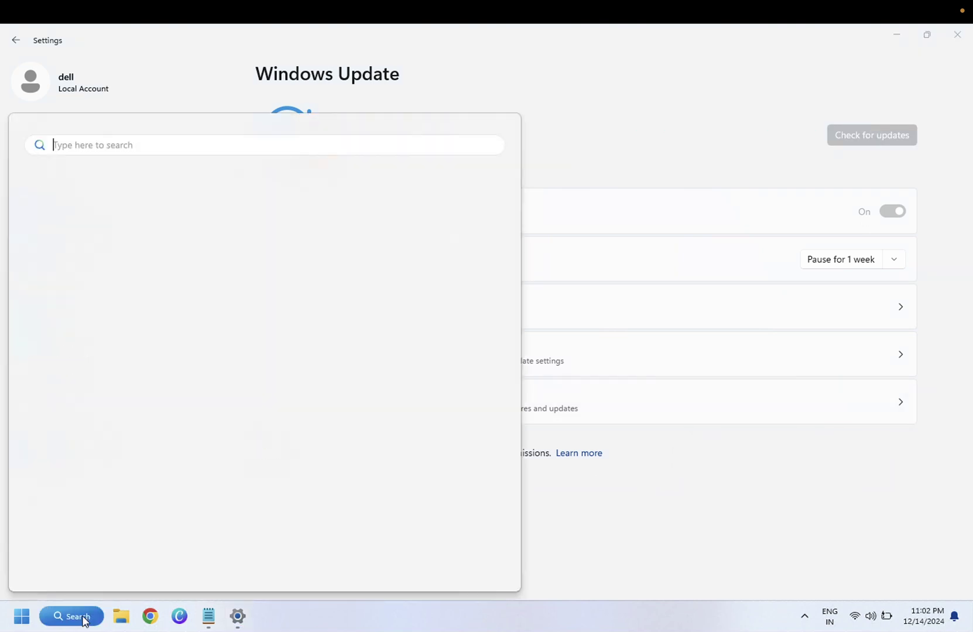
{"action": "type", "text": "services"}
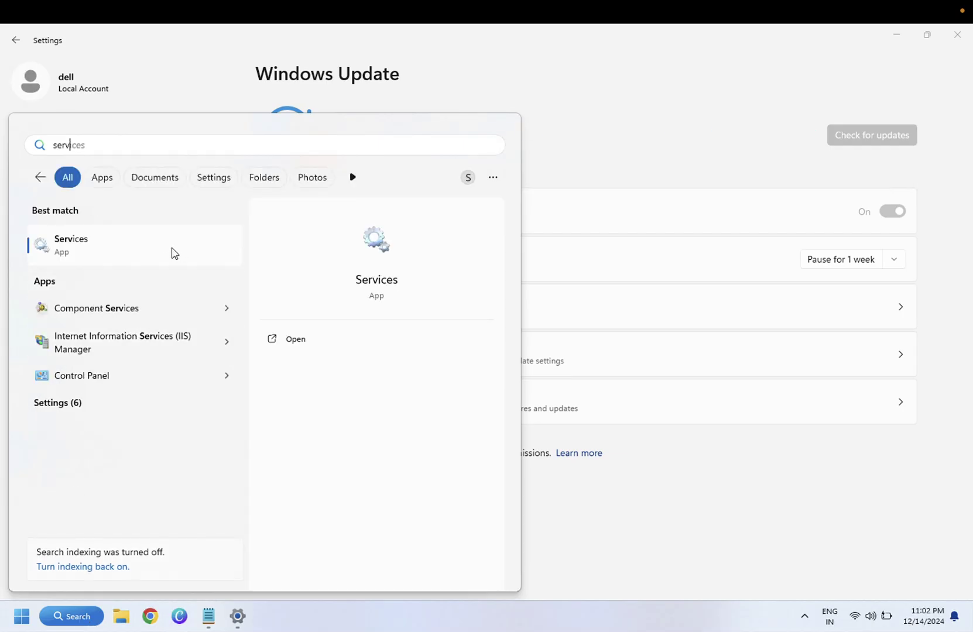
{"action": "left_click", "coordinate": [174, 252]}
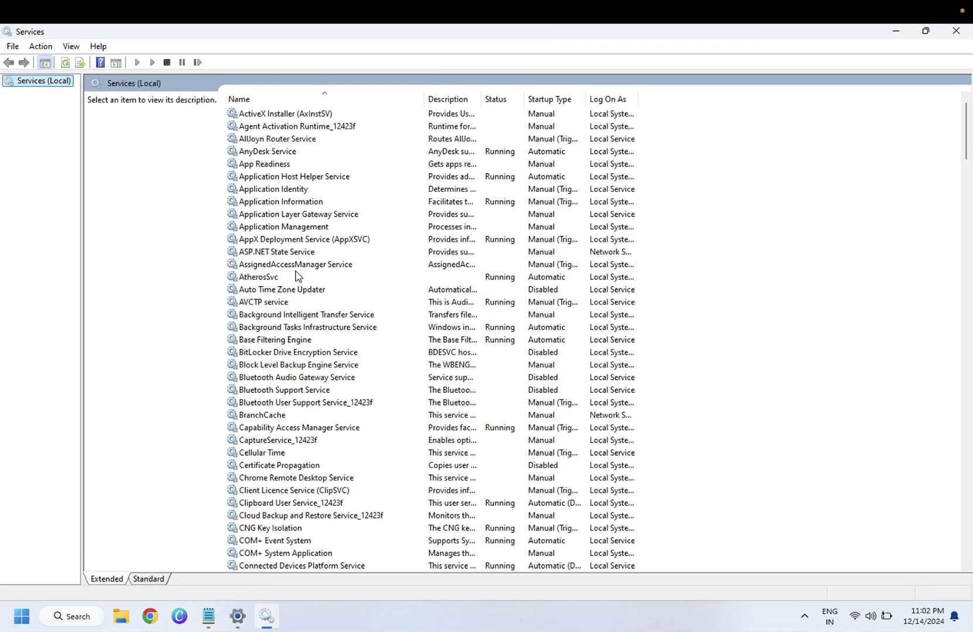
Jump through the services list with W and select the Windows Update service
{"action": "left_click", "coordinate": [298, 276]}
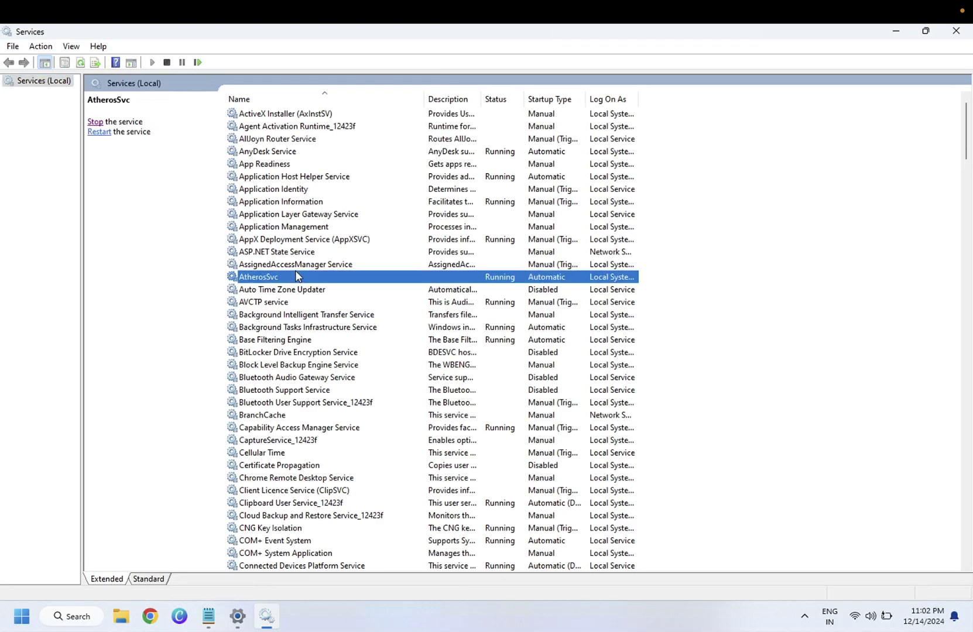
{"action": "key", "text": "w"}
{"action": "key", "text": "w"}
{"action": "key", "text": "w"}
{"action": "key", "text": "w"}
{"action": "key", "text": "w"}
{"action": "key", "text": "w"}
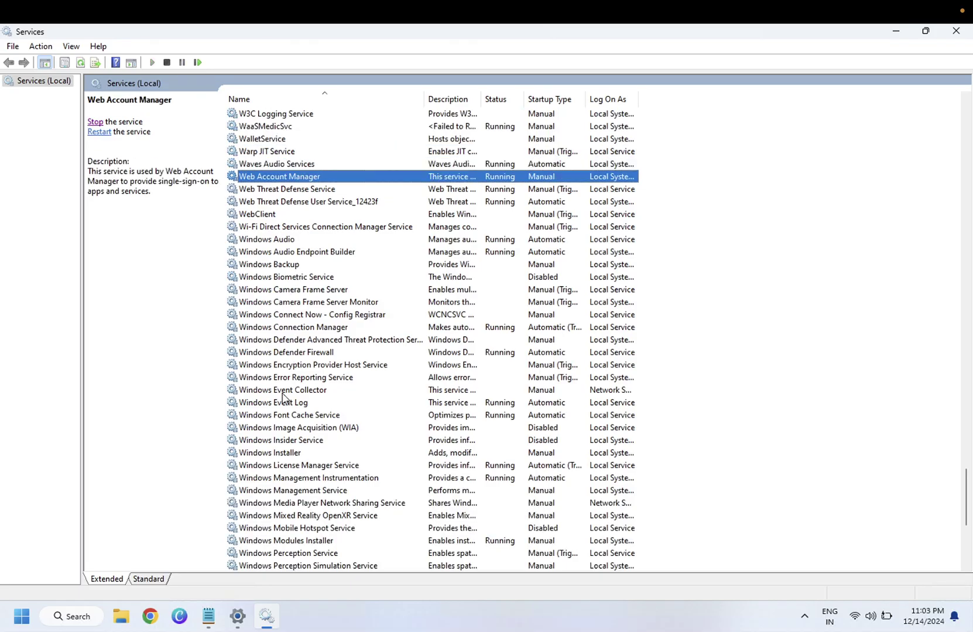
{"action": "key", "text": "w"}
{"action": "key", "text": "w"}
{"action": "key", "text": "w"}
{"action": "key", "text": "w"}
{"action": "key", "text": "w"}
{"action": "key", "text": "w"}
{"action": "key", "text": "w"}
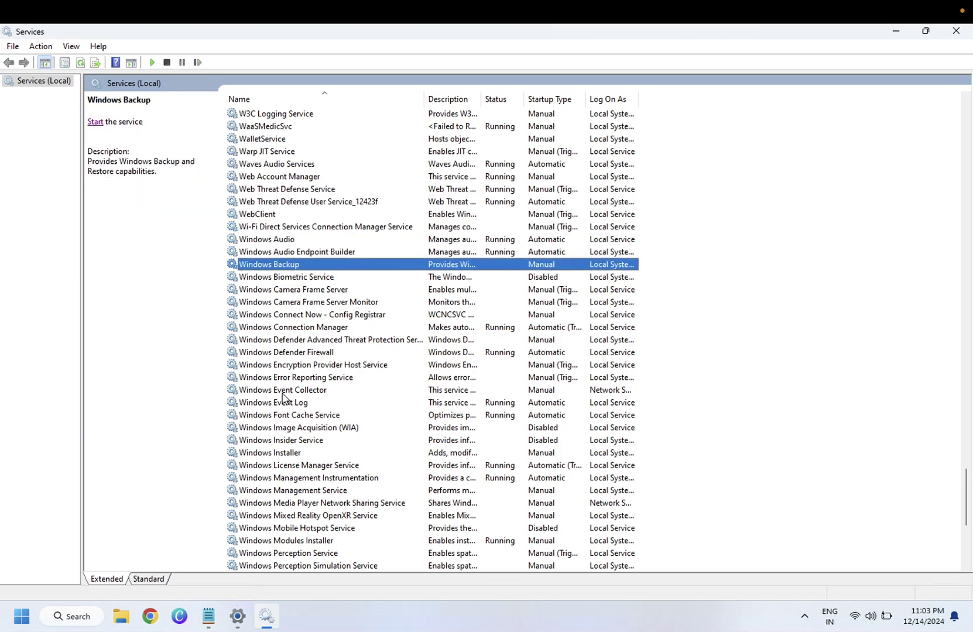
{"action": "key", "text": "w"}
{"action": "key", "text": "w"}
{"action": "key", "text": "w"}
{"action": "key", "text": "w"}
{"action": "key", "text": "w"}
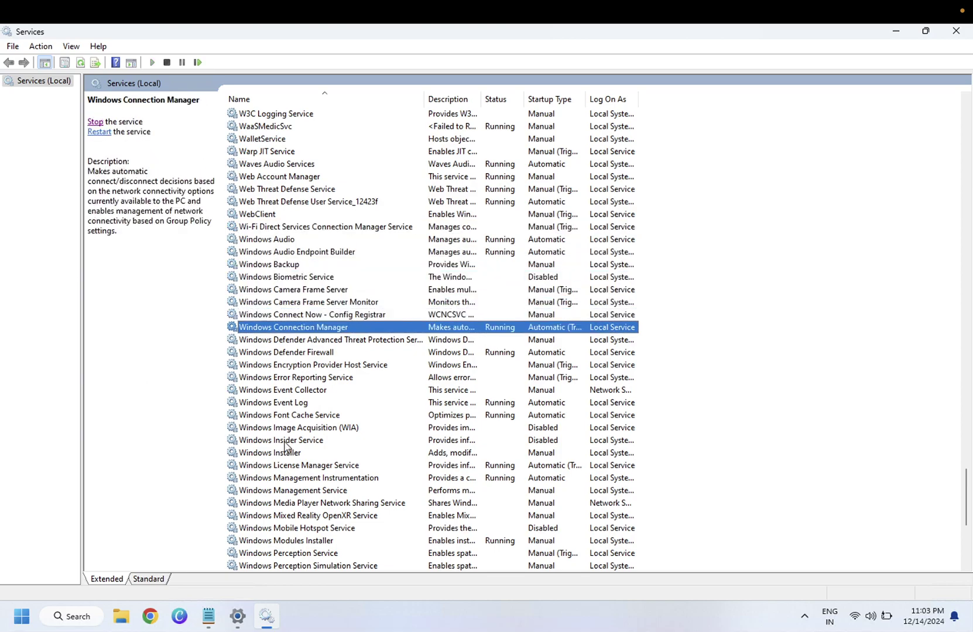
{"action": "scroll", "coordinate": [285, 446], "scroll_direction": "down", "scroll_amount": 1}
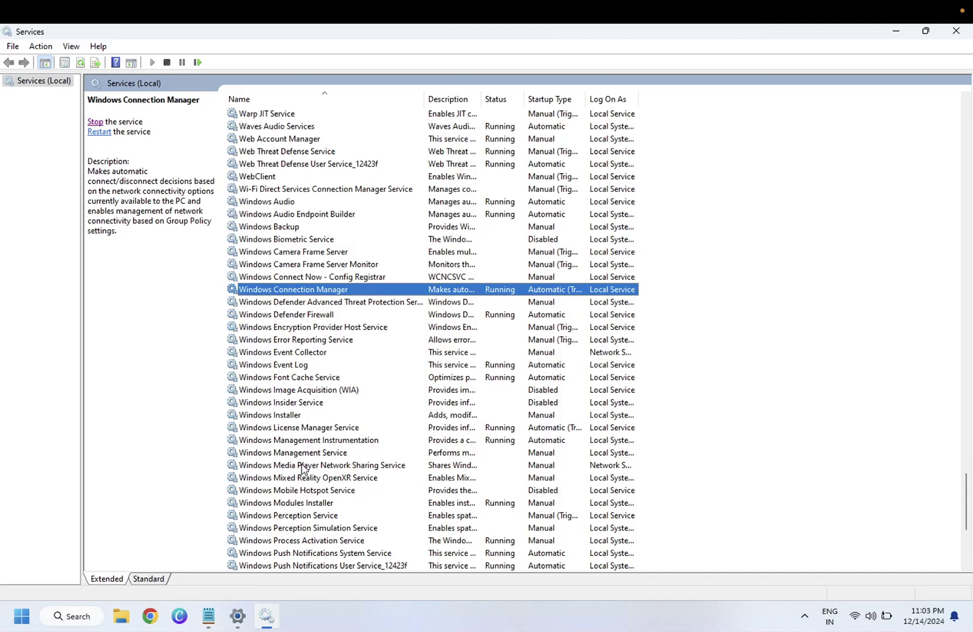
{"action": "scroll", "coordinate": [302, 468], "scroll_direction": "down", "scroll_amount": 4}
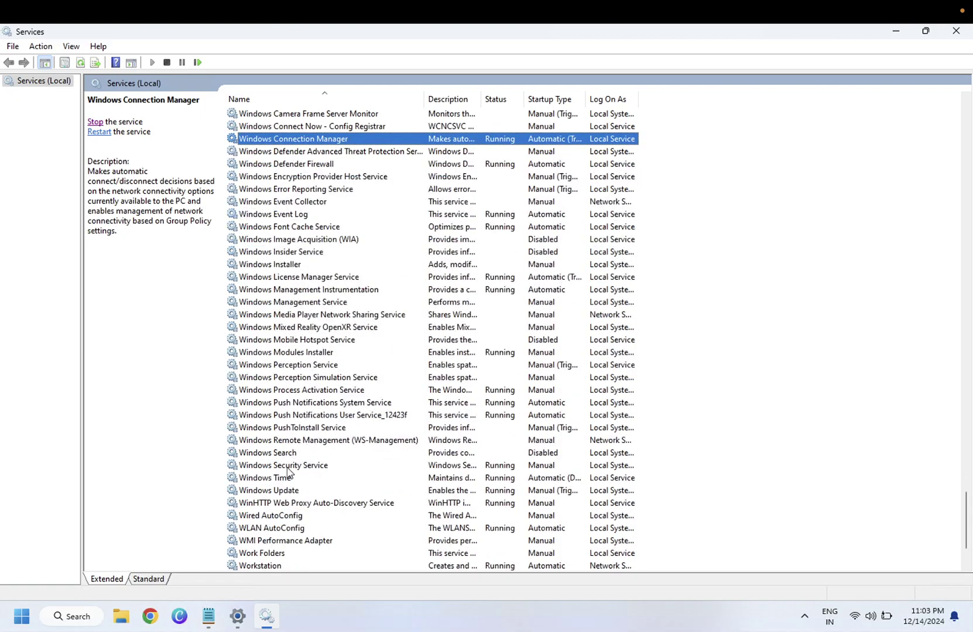
{"action": "left_click", "coordinate": [283, 492]}
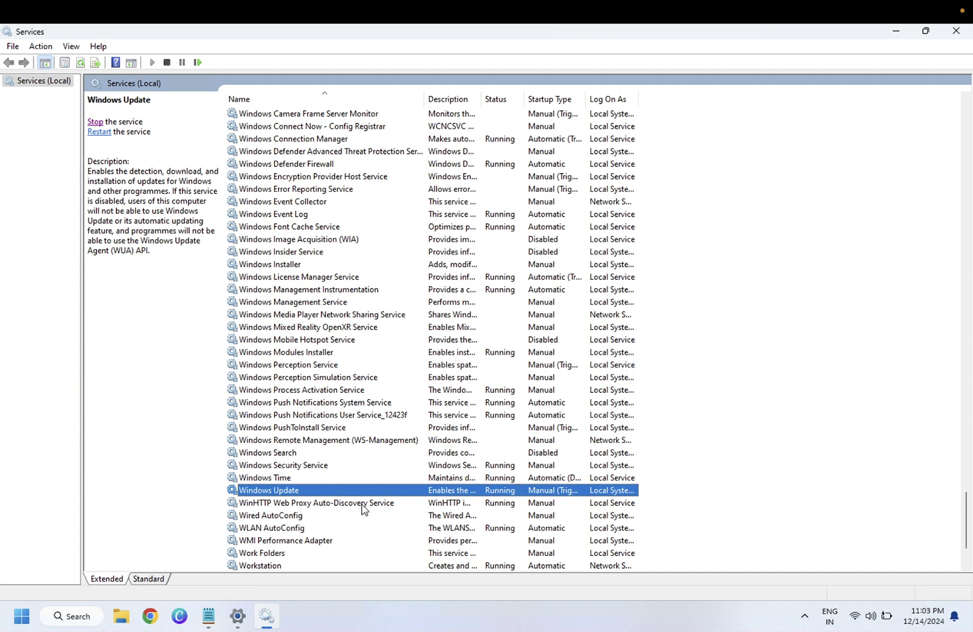
Set the Windows Update service's startup type to Automatic, apply it, and restart the service
{"action": "double_click", "coordinate": [340, 494]}
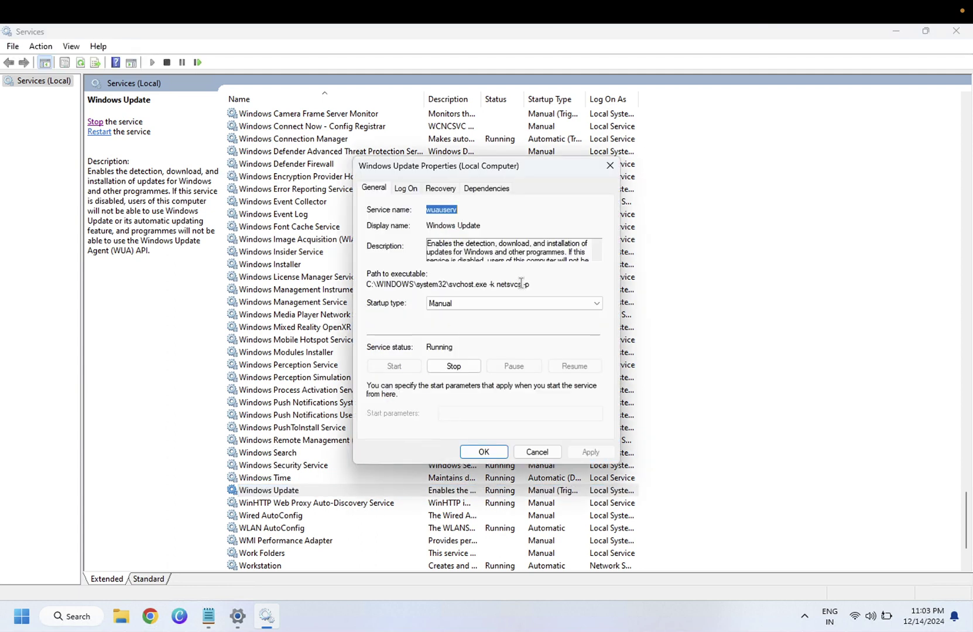
{"action": "left_click", "coordinate": [489, 306]}
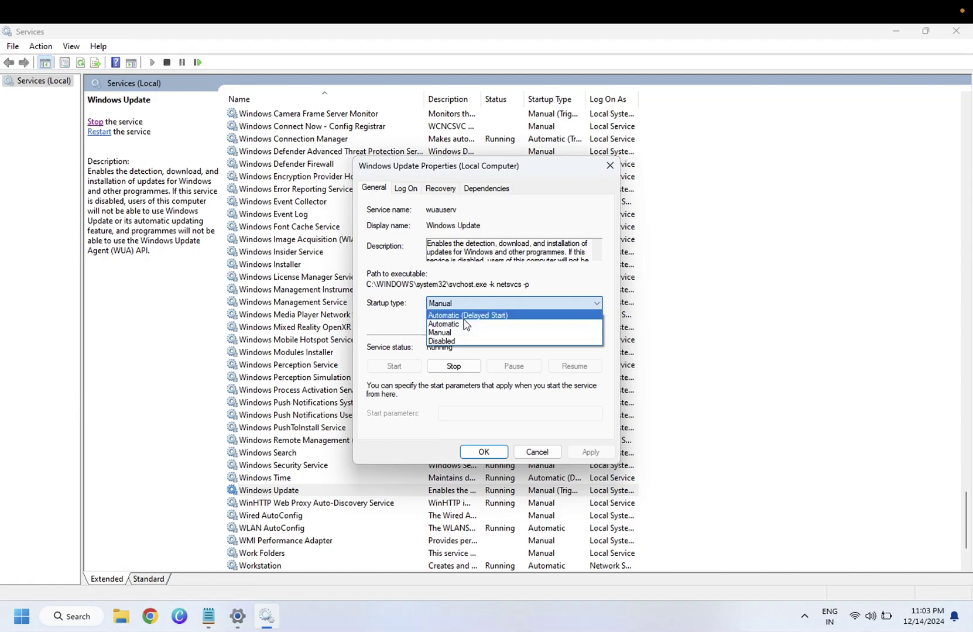
{"action": "left_click", "coordinate": [462, 325]}
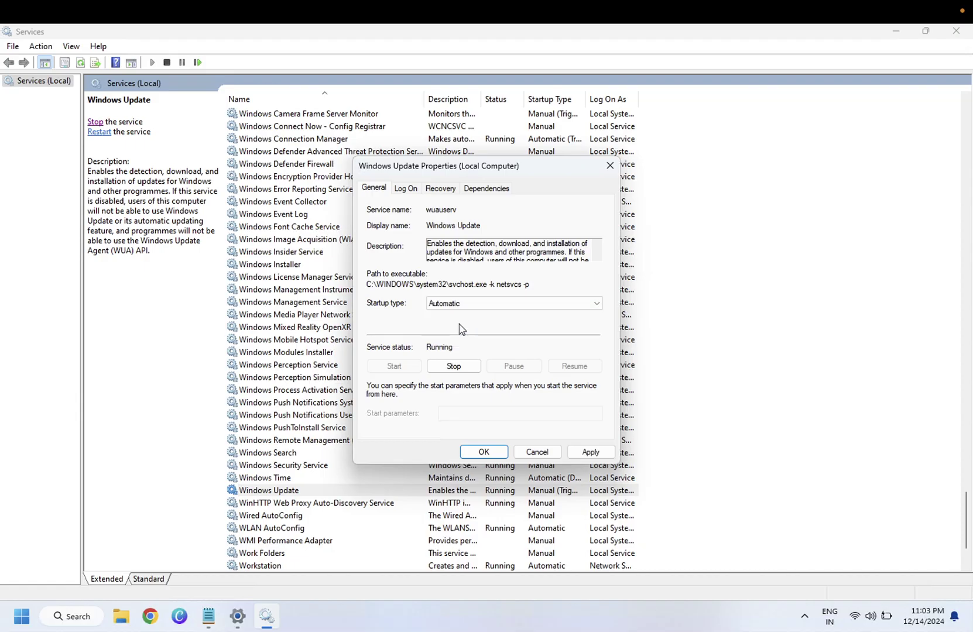
{"action": "left_click", "coordinate": [590, 452]}
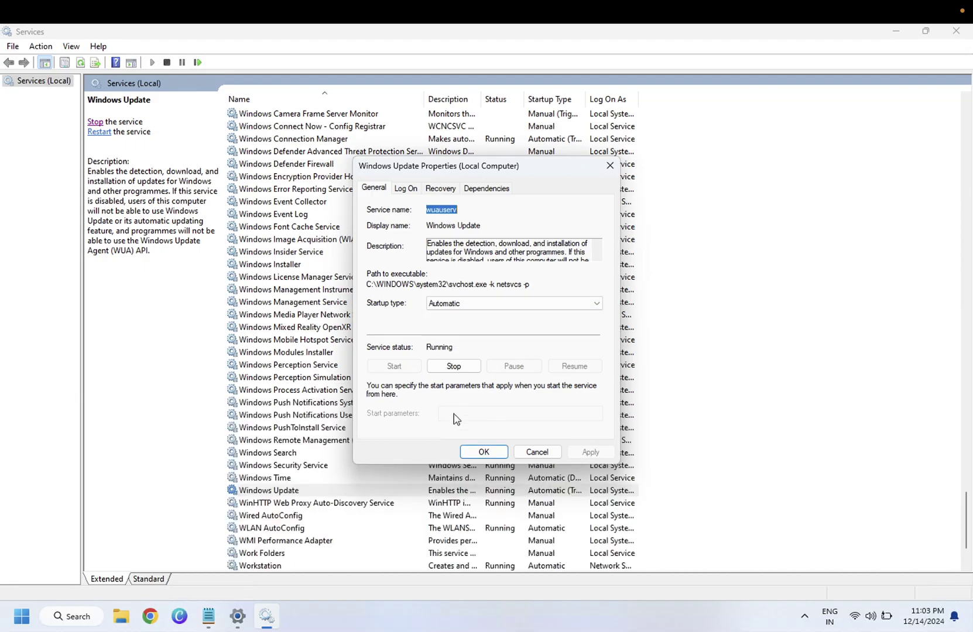
{"action": "left_click", "coordinate": [483, 452]}
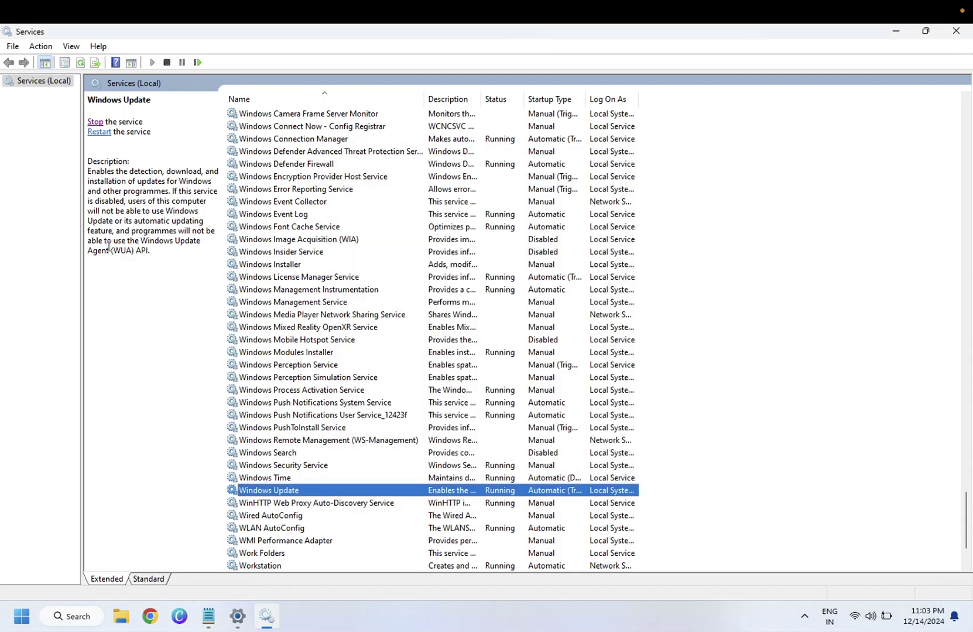
{"action": "left_click", "coordinate": [99, 135]}
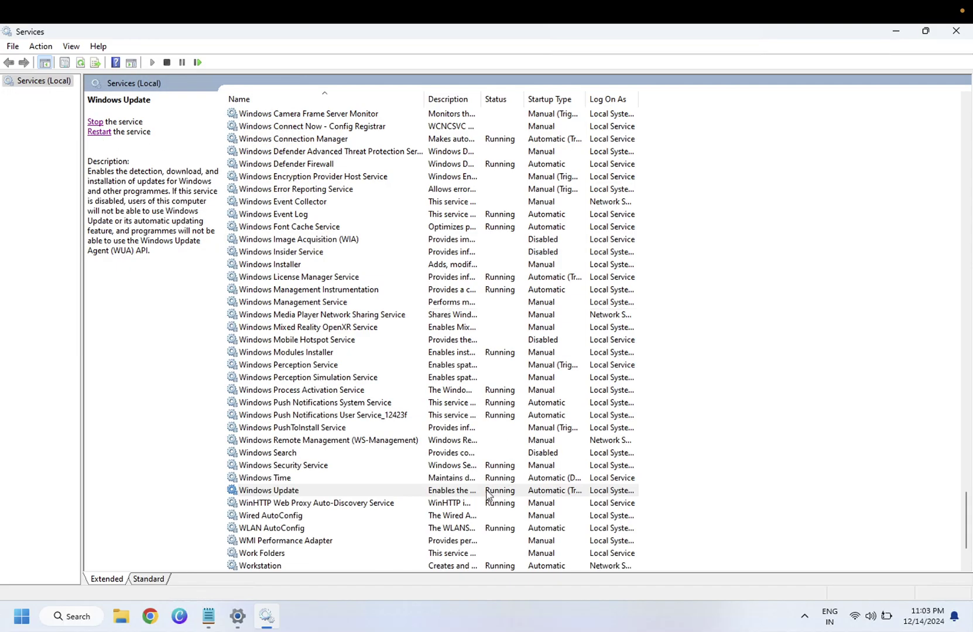
{"action": "left_click", "coordinate": [497, 492]}
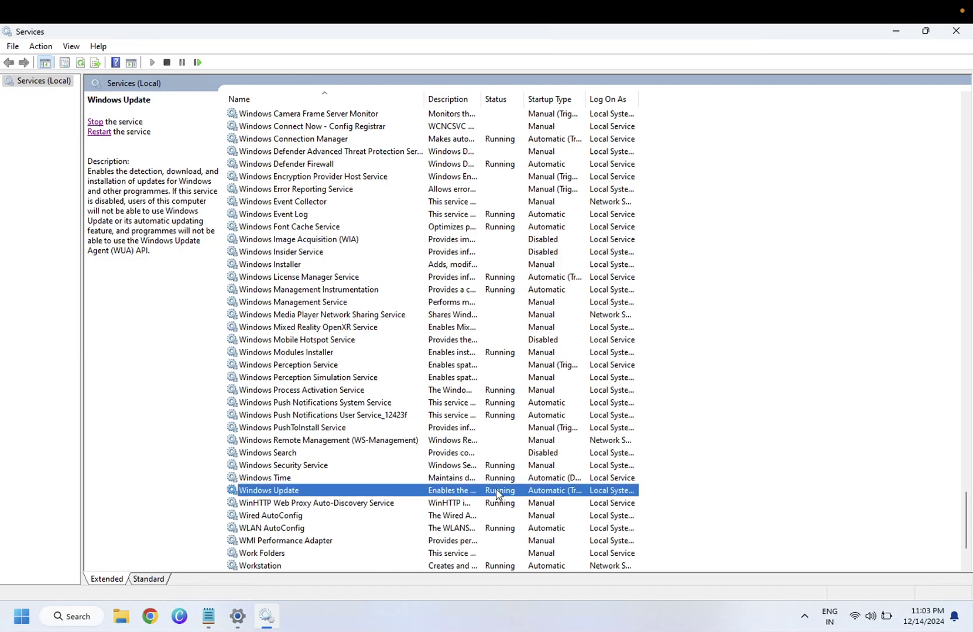
Close Services and run Check for updates again on the Windows Update page
{"action": "left_click", "coordinate": [956, 30]}
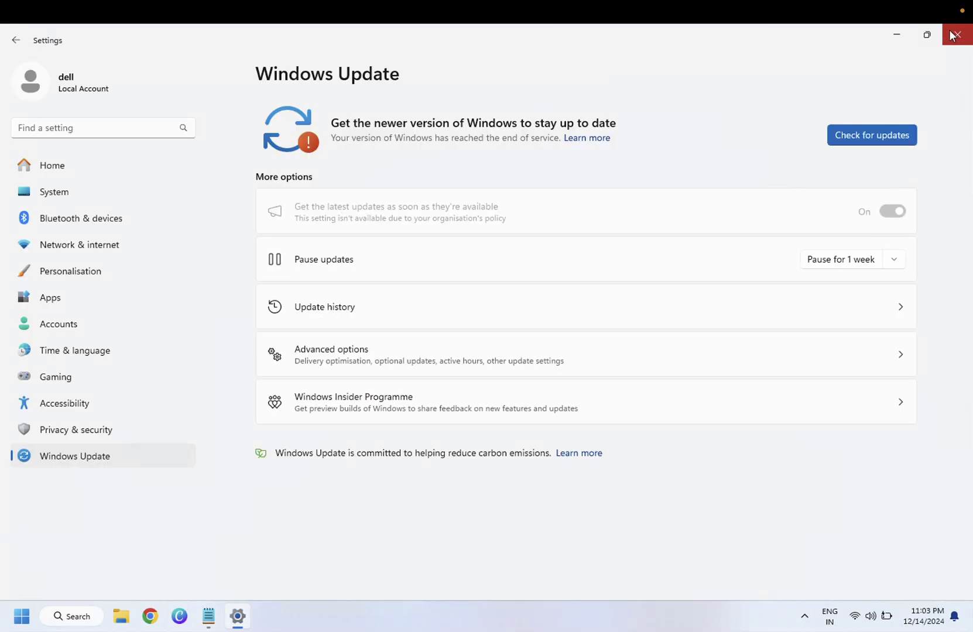
{"action": "left_click", "coordinate": [847, 147]}
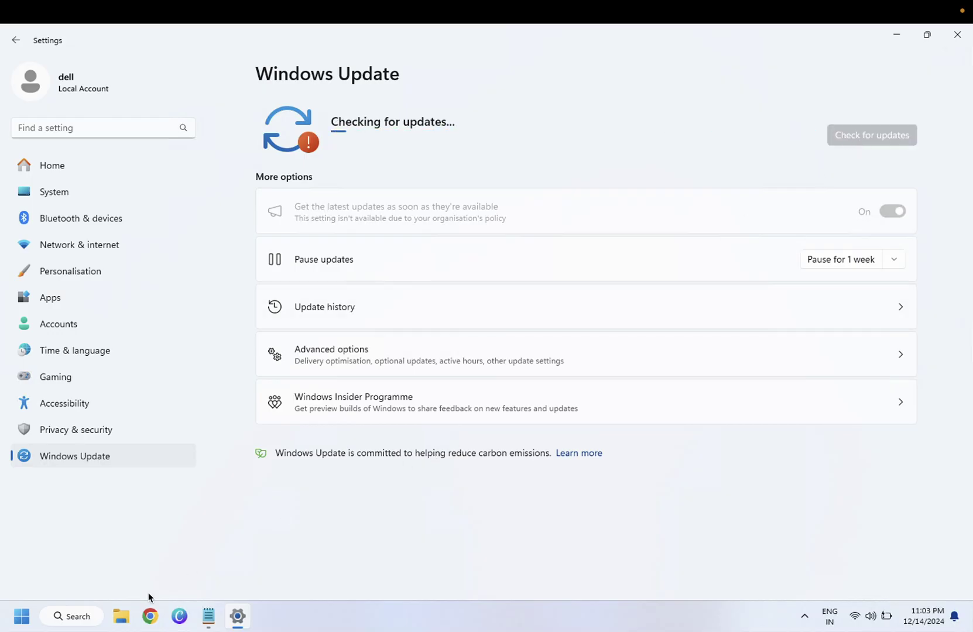
Search for 'cmd' and run Command Prompt as administrator
{"action": "left_click", "coordinate": [70, 617]}
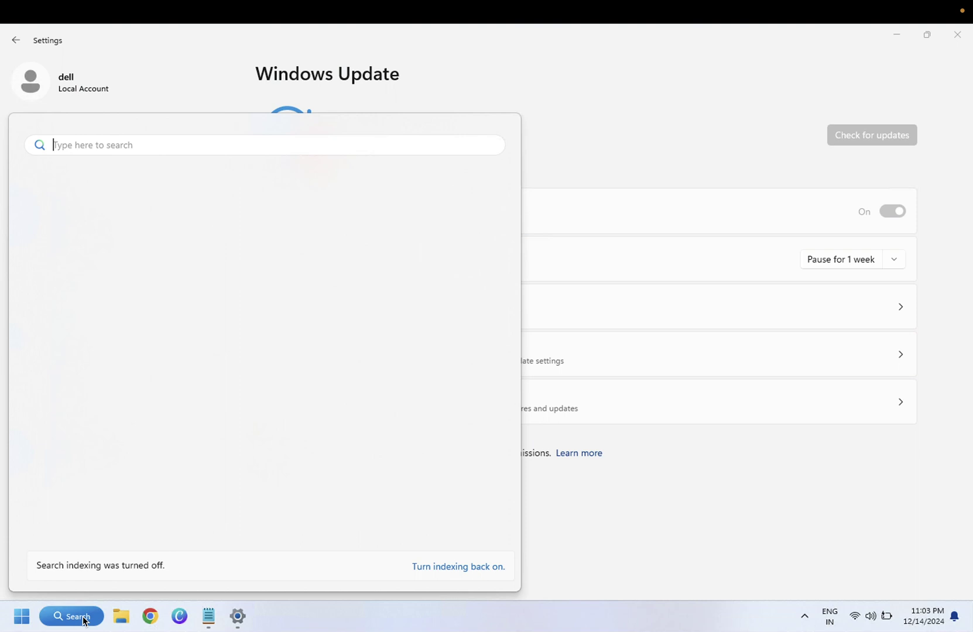
{"action": "type", "text": "cmd"}
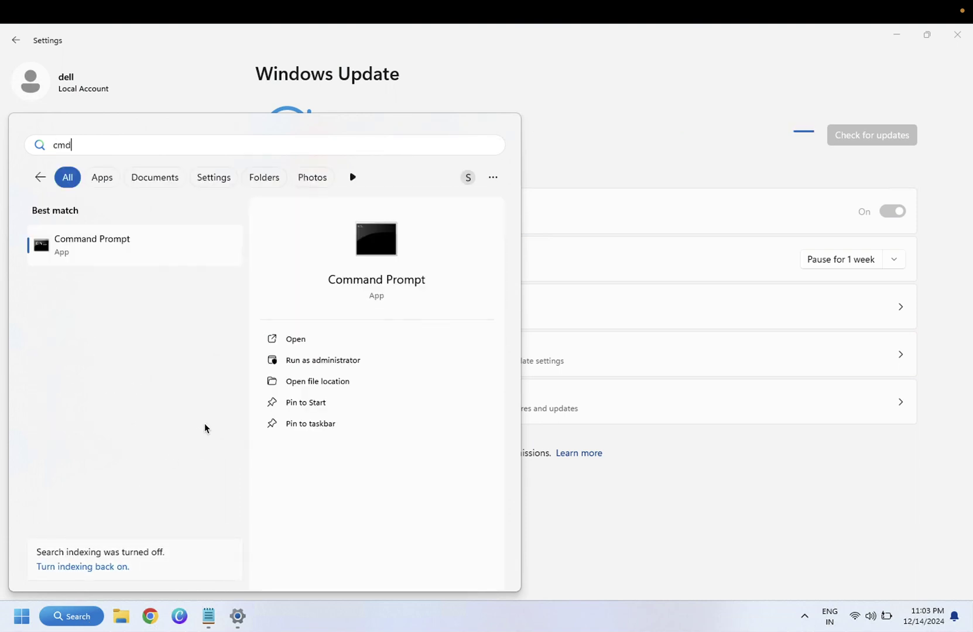
{"action": "left_click", "coordinate": [355, 363]}
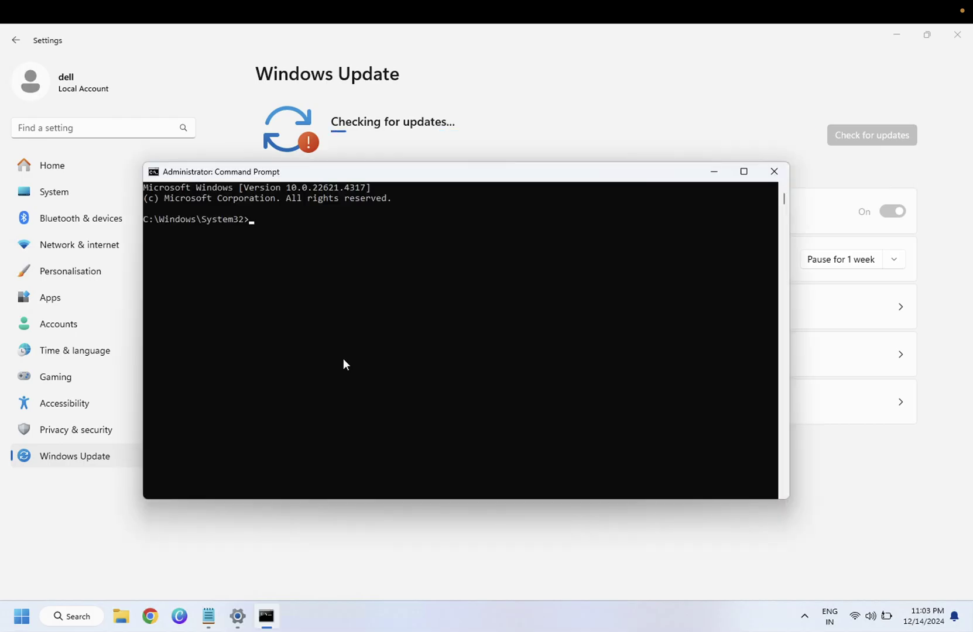
In the Notepad command notes, insert blank lines after Services.msc and net stop wuauserv
{"action": "left_click", "coordinate": [208, 614]}
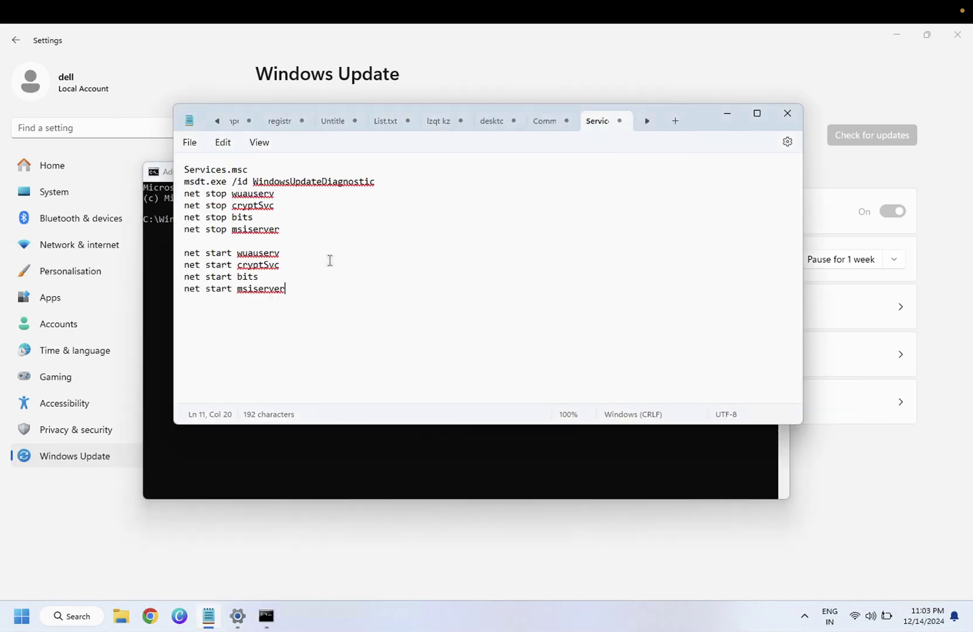
{"action": "left_click", "coordinate": [266, 169]}
{"action": "key", "text": "Return"}
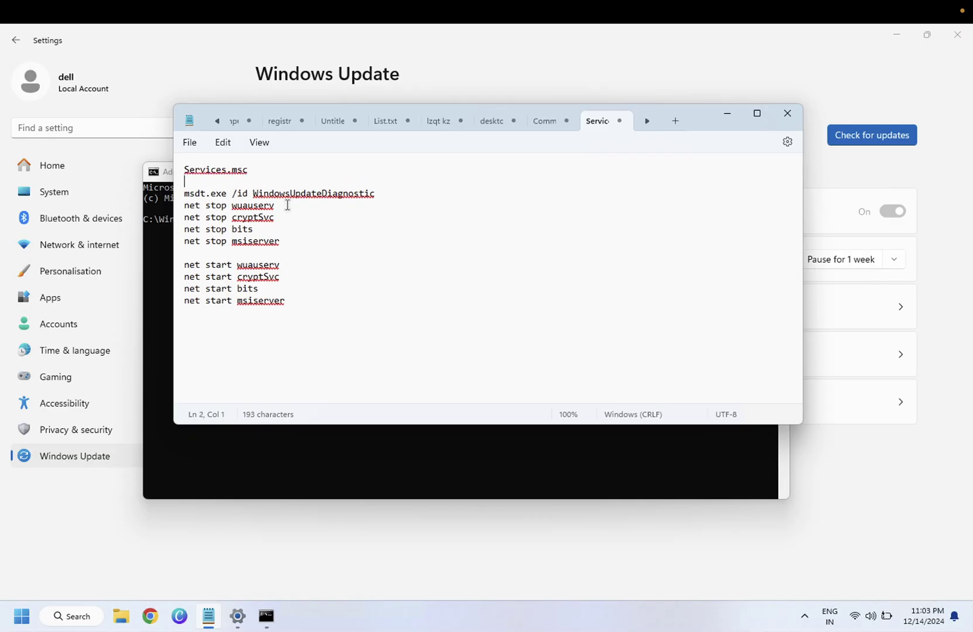
{"action": "key", "text": "Return"}
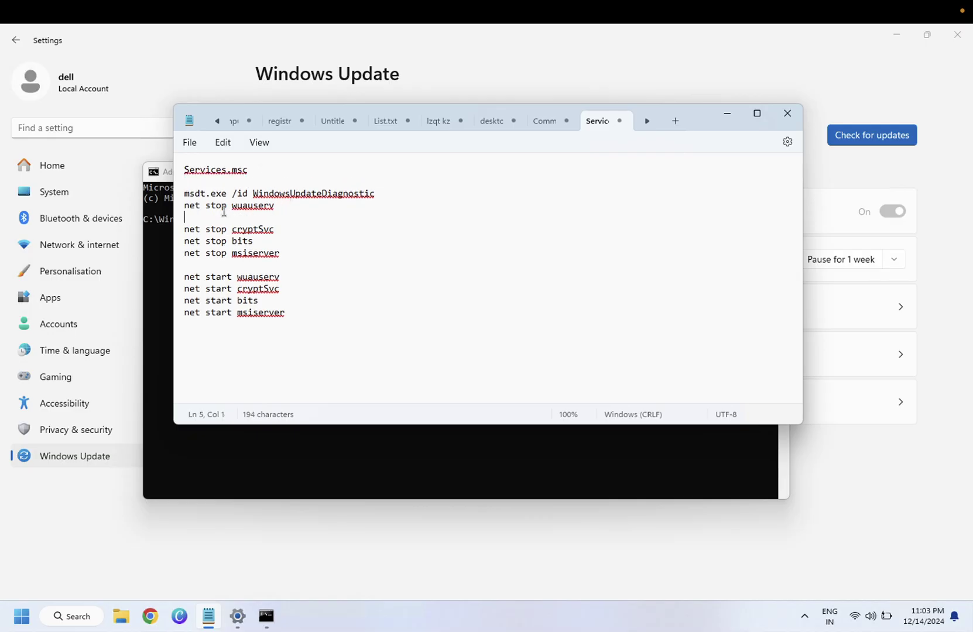
{"action": "key", "text": "Return"}
{"action": "key", "text": "Return"}
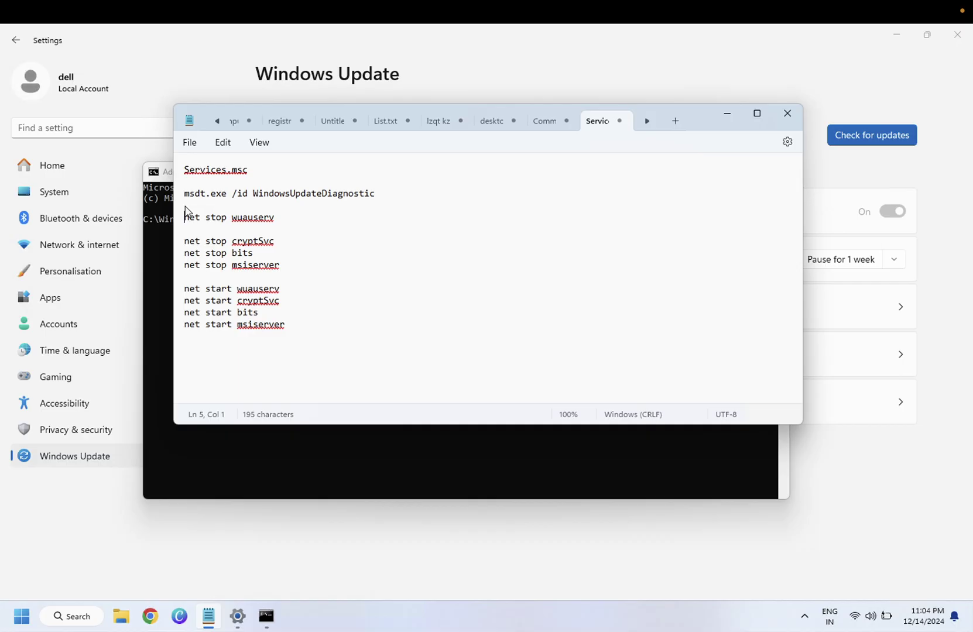
Copy the msdt.exe /id WindowsUpdateDiagnostic line and run it in the admin Command Prompt
{"action": "left_click_drag", "start_coordinate": [382, 198], "coordinate": [174, 202]}
{"action": "key", "text": "ctrl+c"}
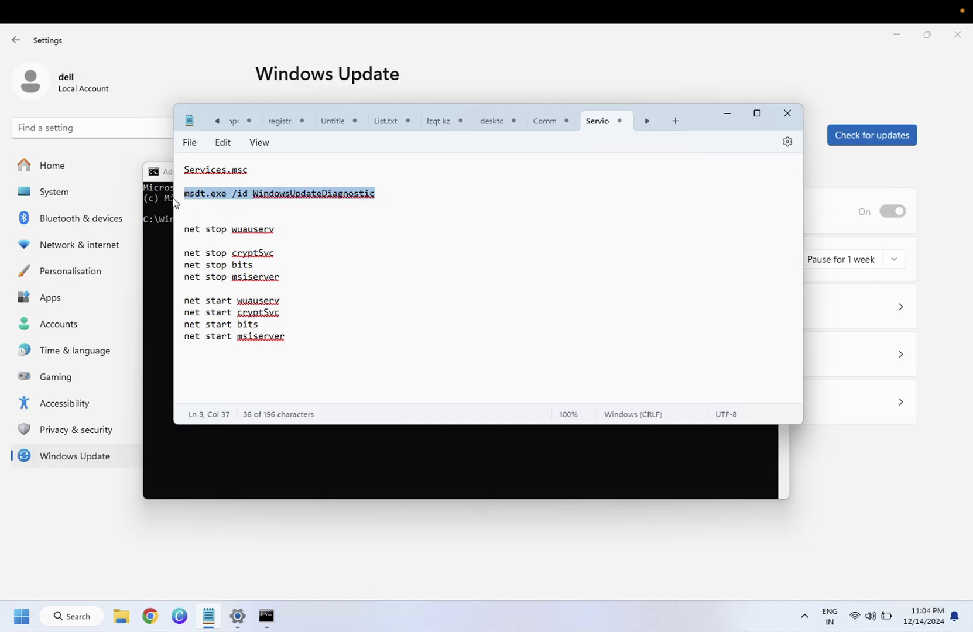
{"action": "left_click", "coordinate": [728, 116]}
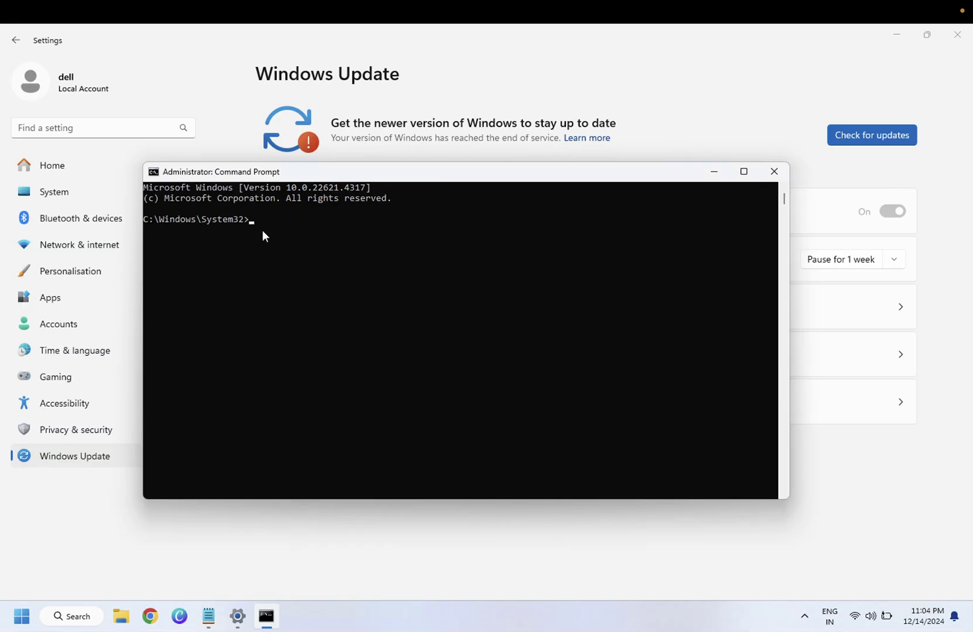
{"action": "key", "text": "ctrl+v"}
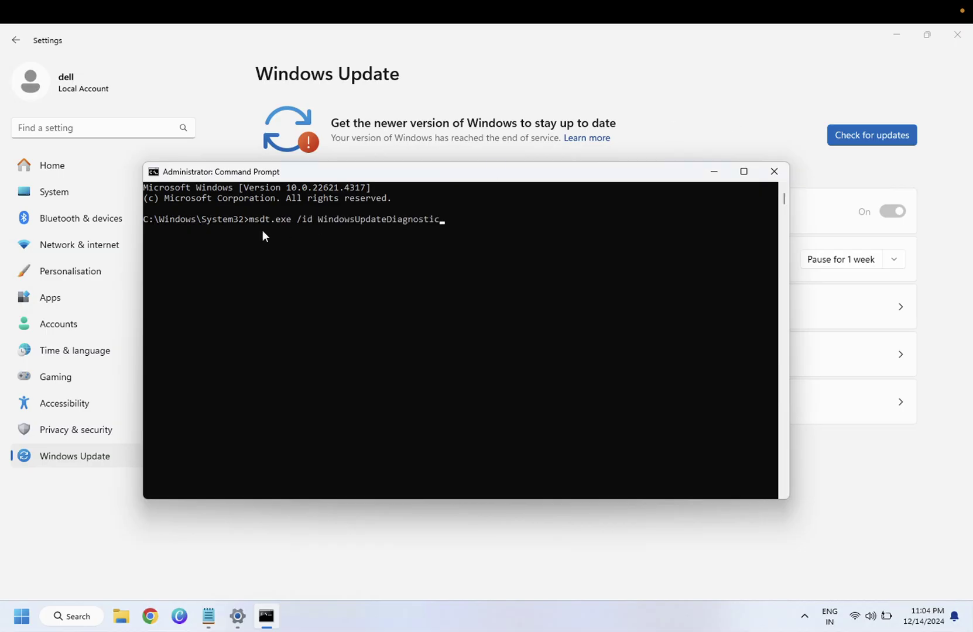
{"action": "key", "text": "Return"}
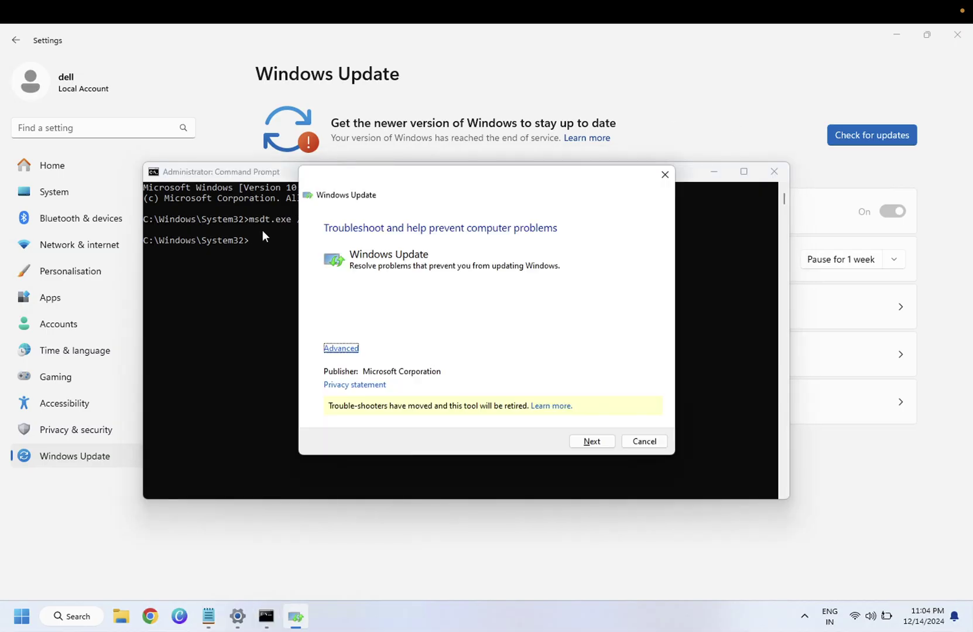
Start troubleshooter detection with automatic repairs applied, then minimize the Command Prompt
{"action": "left_click", "coordinate": [343, 348]}
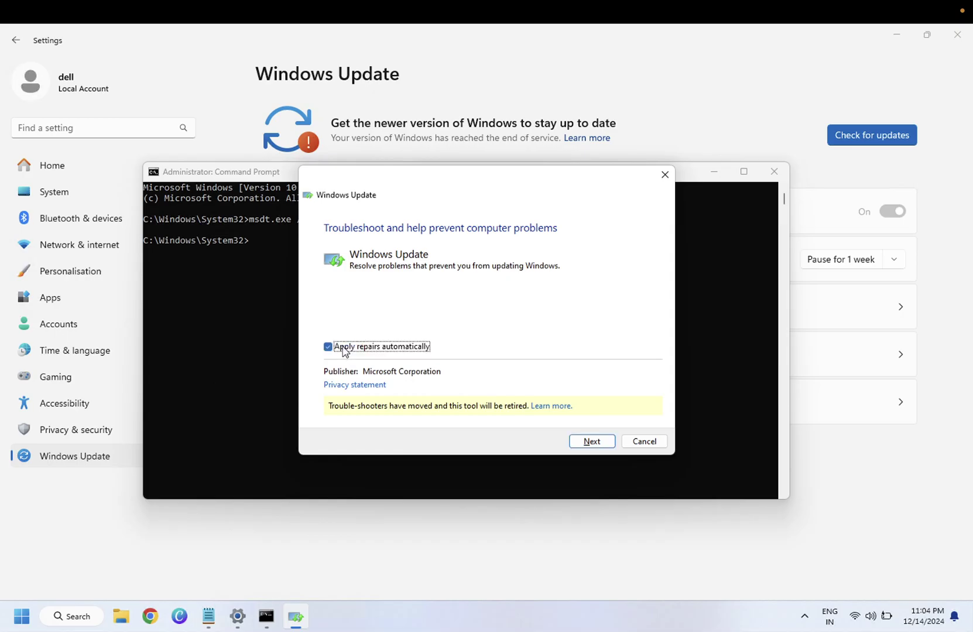
{"action": "left_click", "coordinate": [590, 443]}
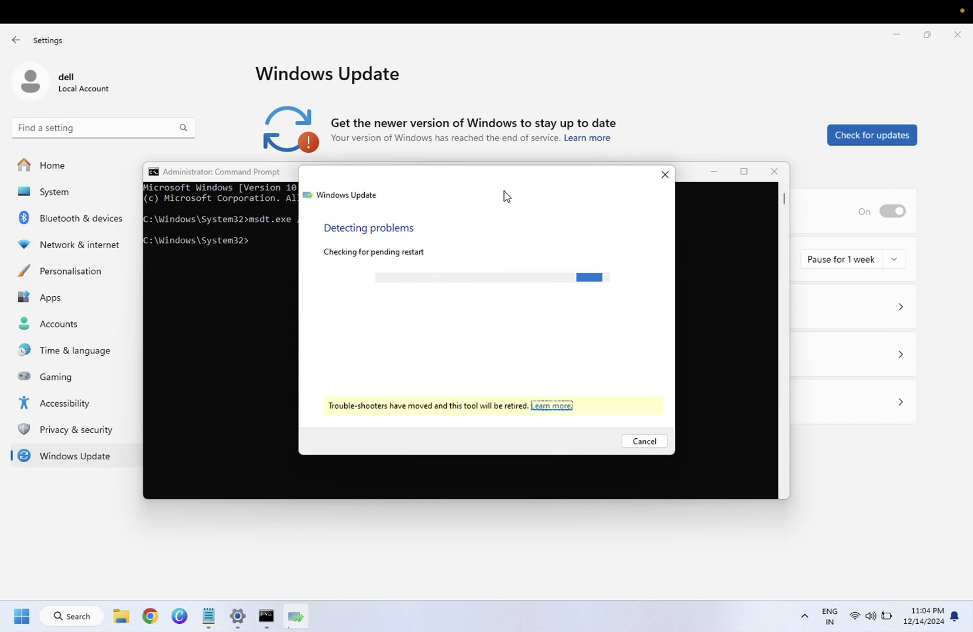
{"action": "left_click_drag", "start_coordinate": [517, 187], "coordinate": [517, 237]}
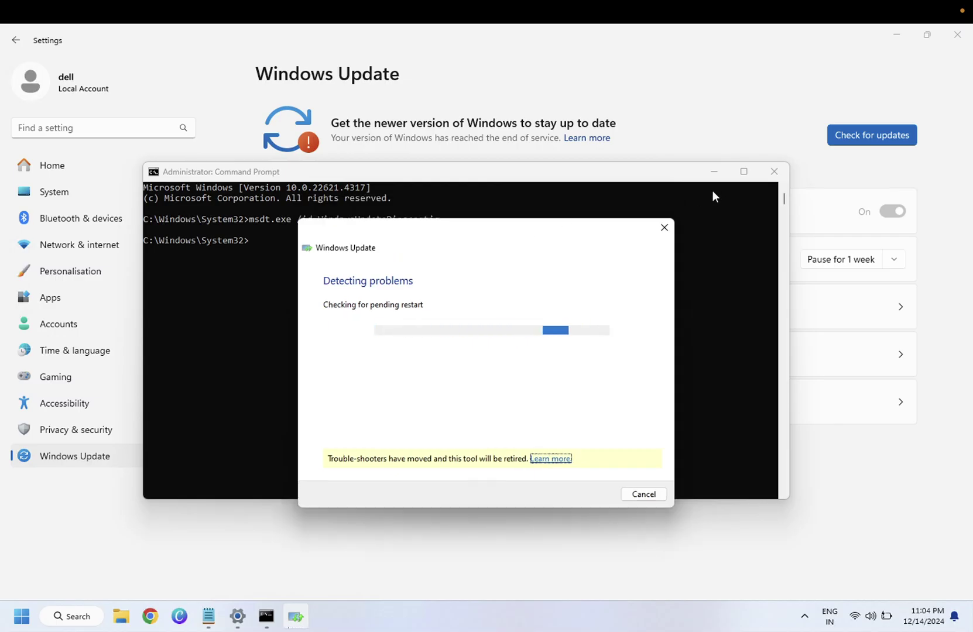
{"action": "left_click_drag", "start_coordinate": [565, 248], "coordinate": [570, 222]}
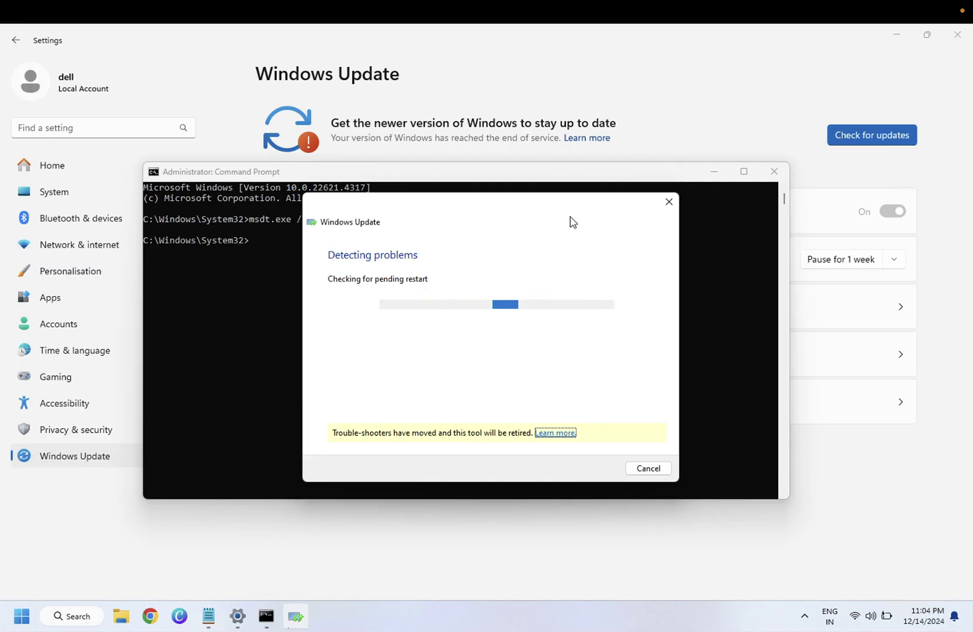
{"action": "left_click", "coordinate": [719, 175]}
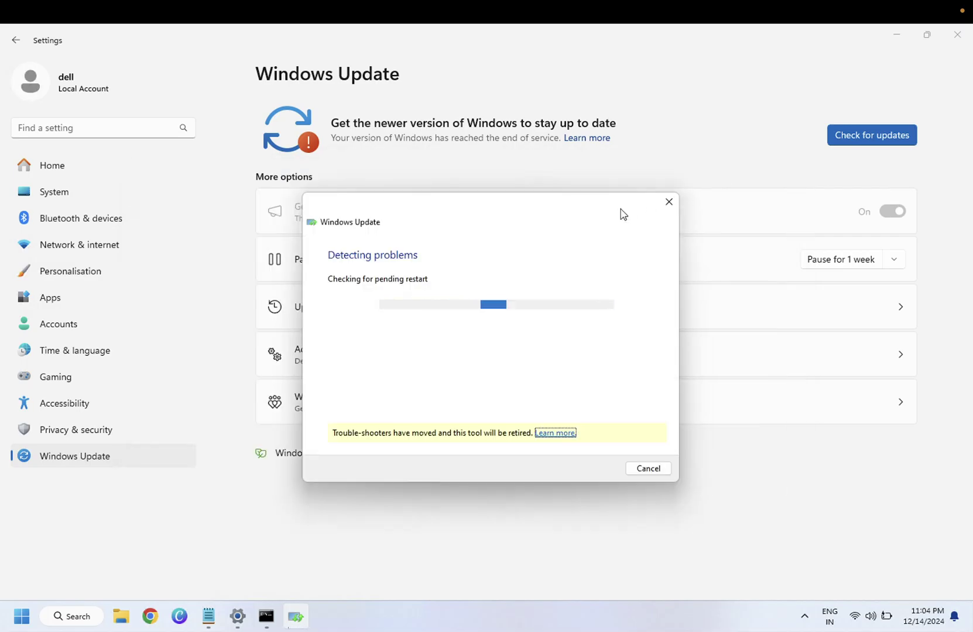
Pause updates for 1 week, then resume them so Windows checks for updates
{"action": "left_click", "coordinate": [764, 168]}
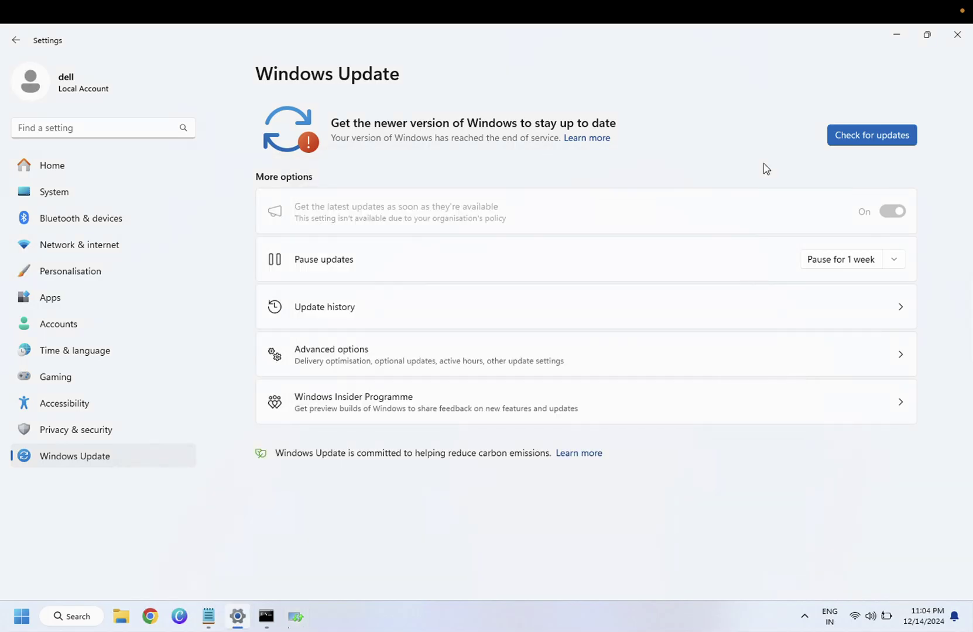
{"action": "left_click", "coordinate": [856, 266]}
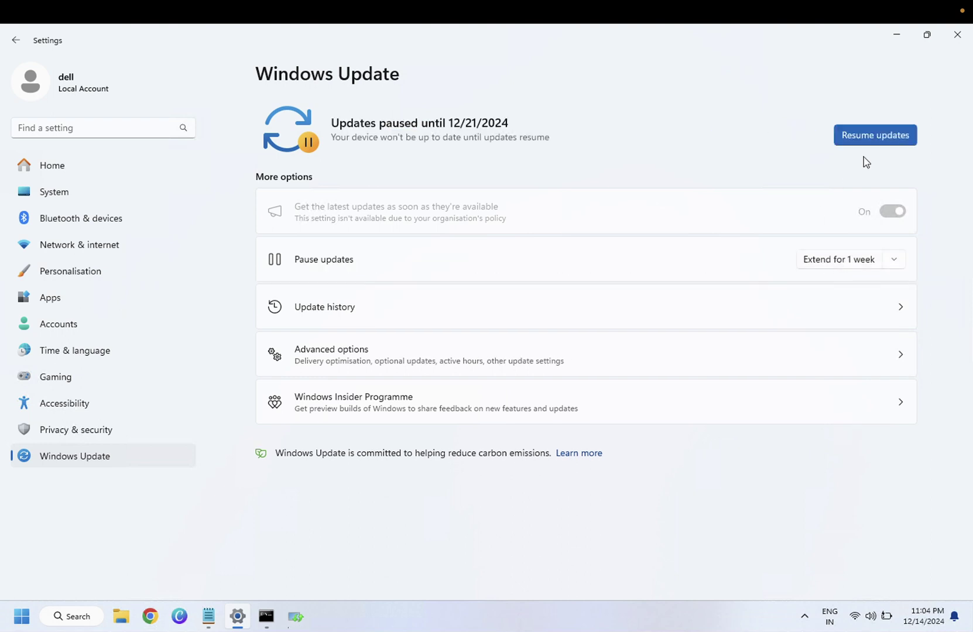
{"action": "left_click", "coordinate": [866, 134]}
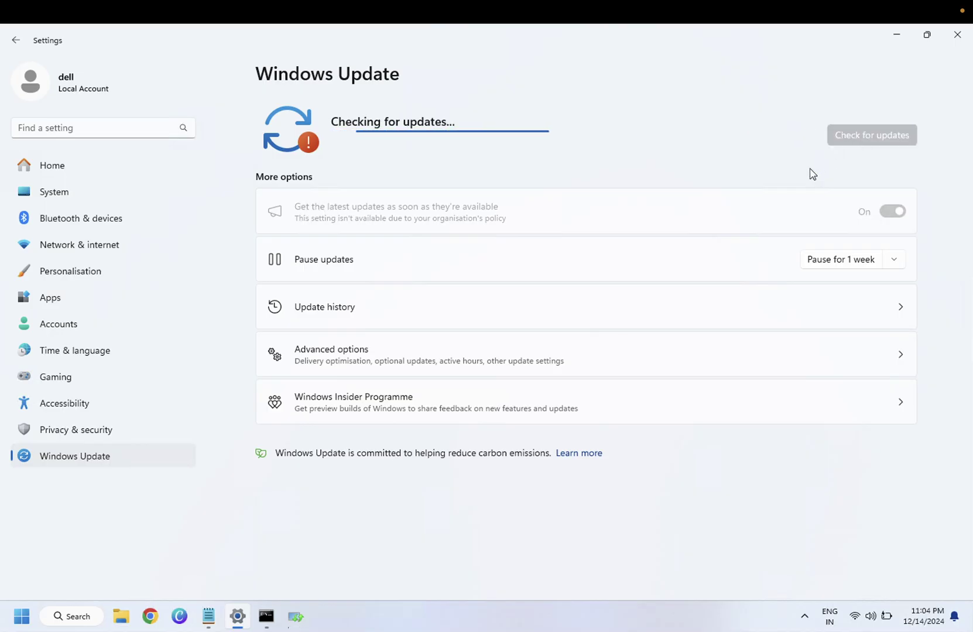
Minimize Settings, let the troubleshooter finish reporting Windows Update issues, then close it
{"action": "left_click", "coordinate": [296, 617]}
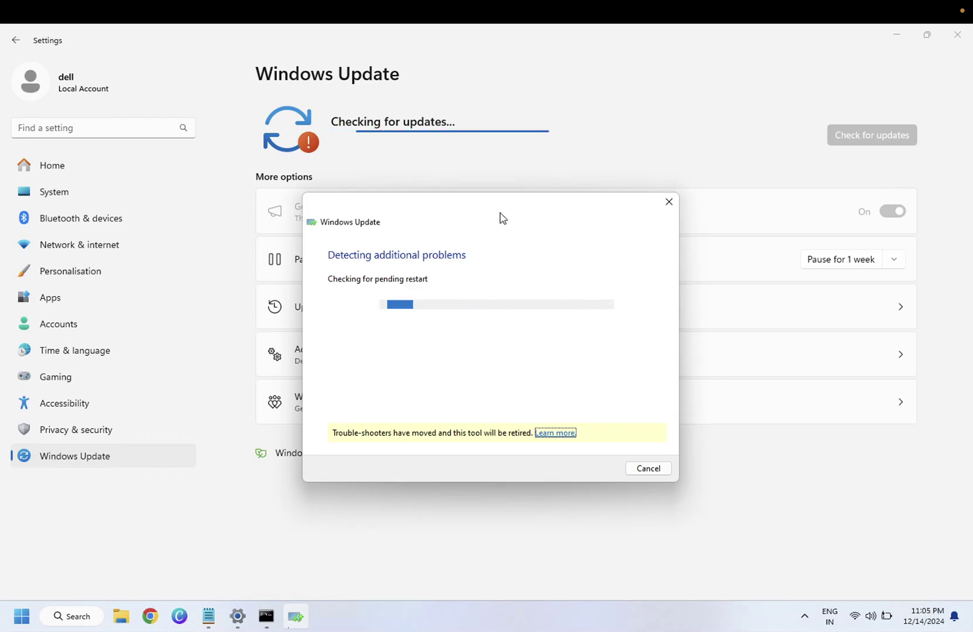
{"action": "left_click_drag", "start_coordinate": [501, 212], "coordinate": [550, 231]}
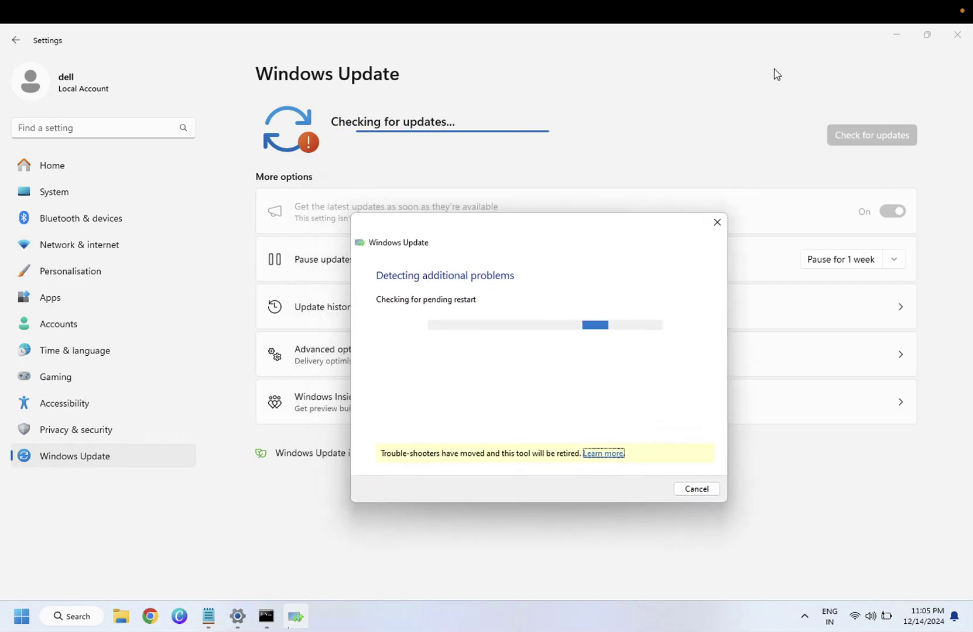
{"action": "left_click", "coordinate": [895, 35]}
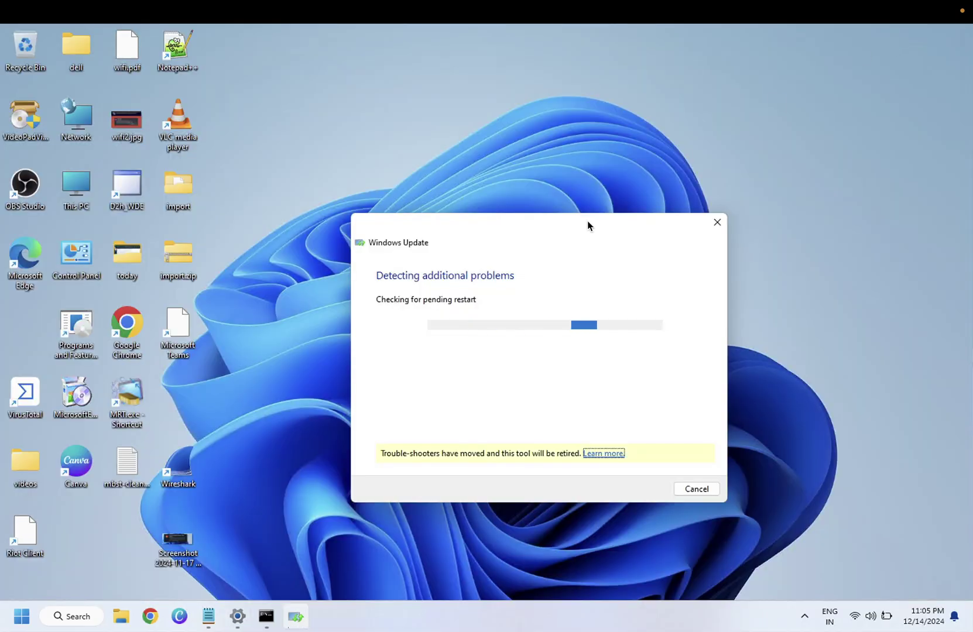
{"action": "left_click_drag", "start_coordinate": [588, 226], "coordinate": [555, 174]}
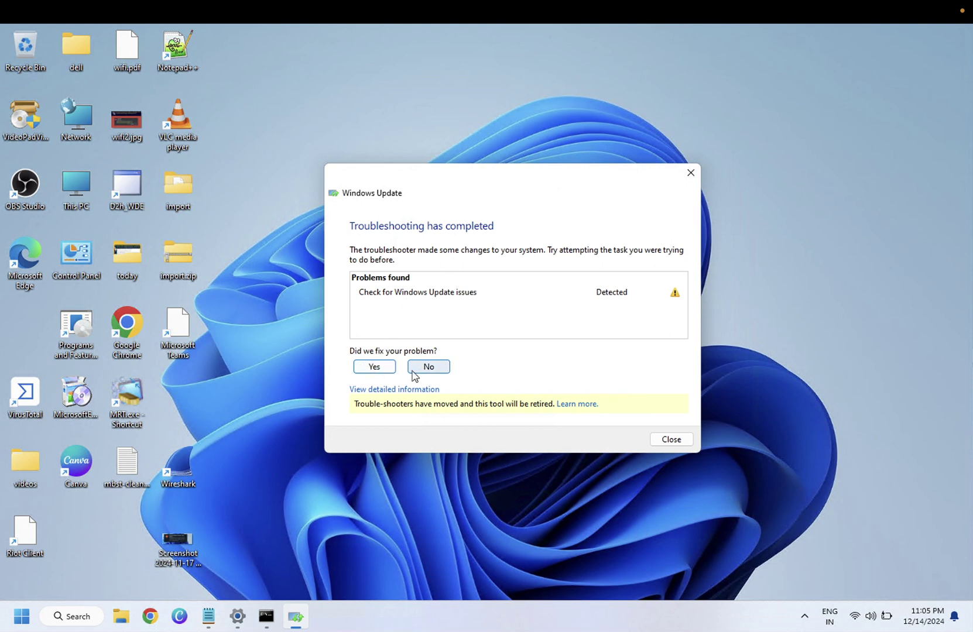
{"action": "left_click", "coordinate": [670, 440]}
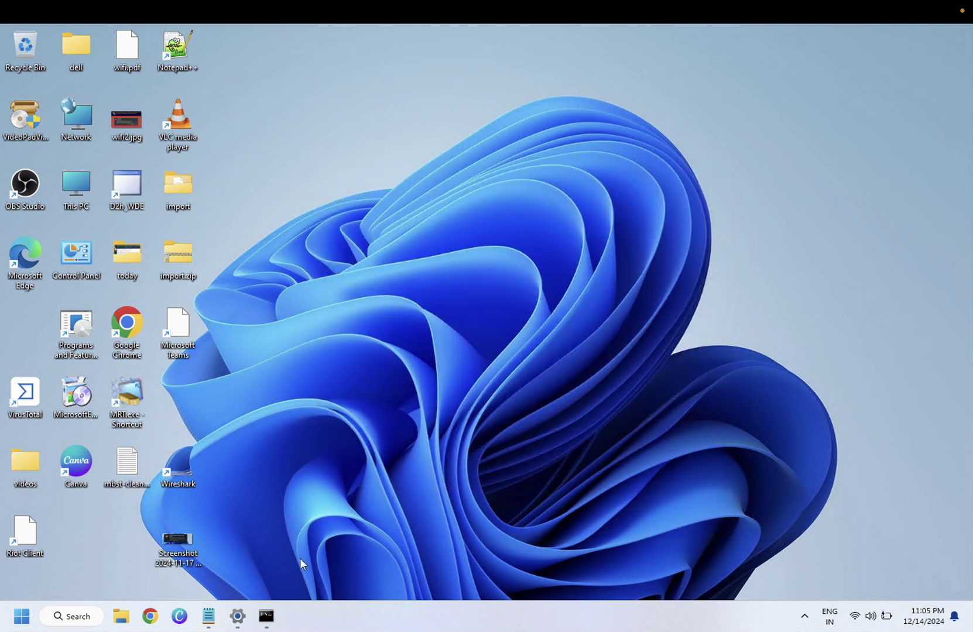
Restore the Windows Update settings page, which now shows the end-of-service notice
{"action": "left_click", "coordinate": [237, 616]}
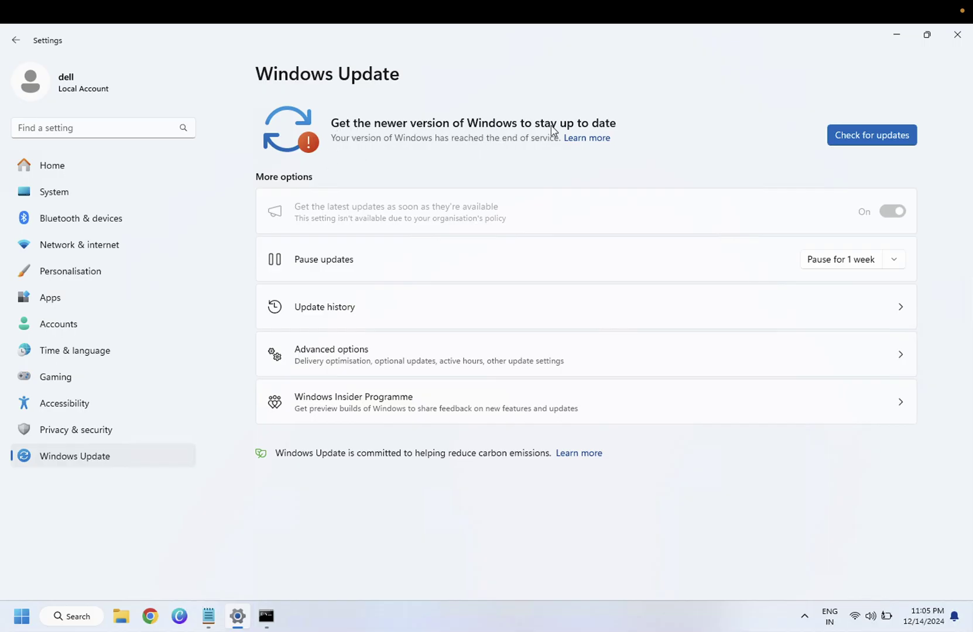
Read Microsoft's Lifecycle FAQ – Windows page in maximized Chrome, then minimize Chrome and close Settings
{"action": "left_click", "coordinate": [601, 140]}
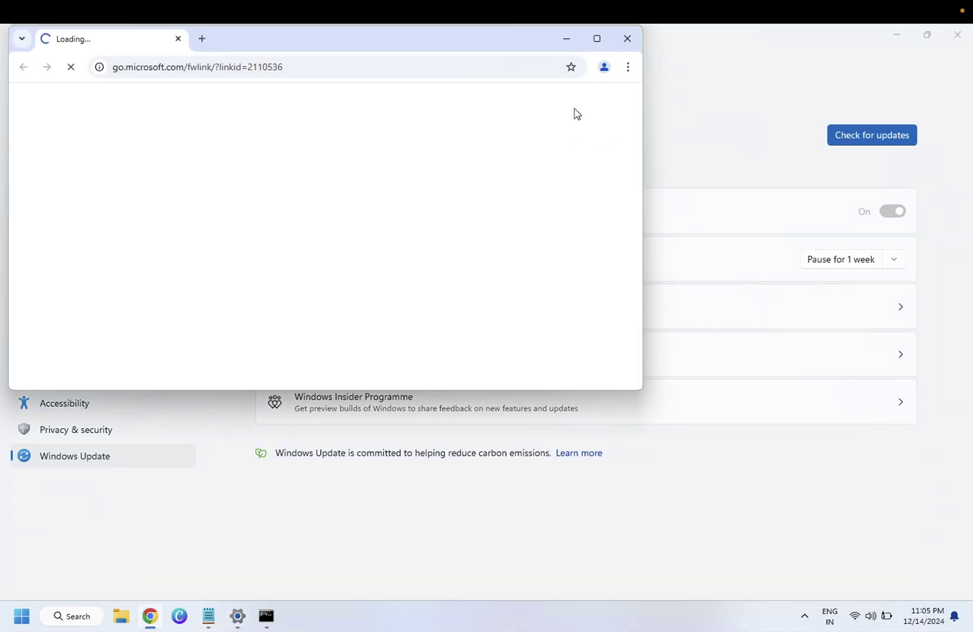
{"action": "left_click", "coordinate": [603, 42]}
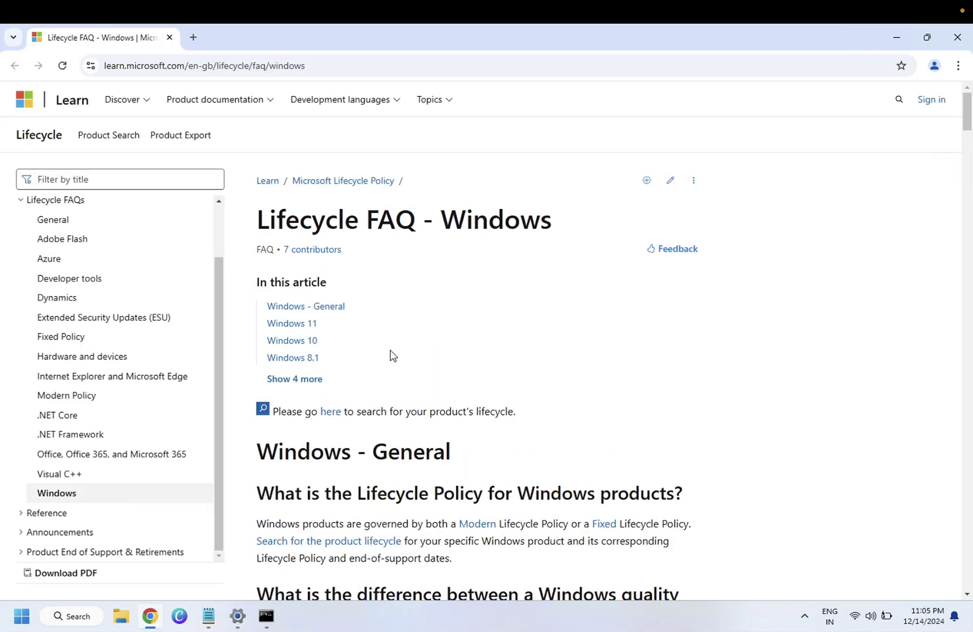
{"action": "scroll", "coordinate": [391, 355], "scroll_direction": "down", "scroll_amount": 1}
{"action": "scroll", "coordinate": [392, 355], "scroll_direction": "down", "scroll_amount": 8}
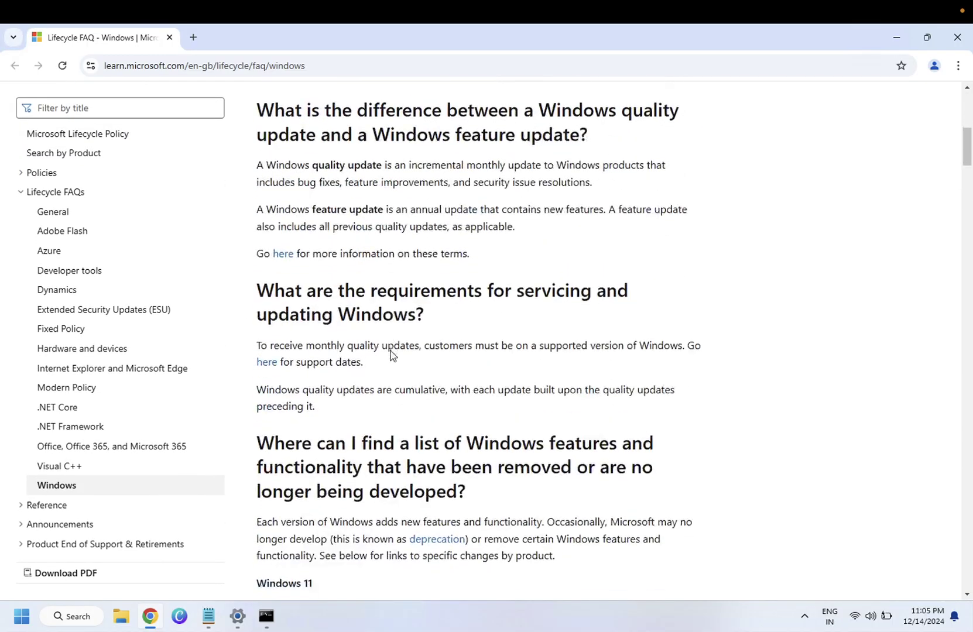
{"action": "scroll", "coordinate": [391, 356], "scroll_direction": "down", "scroll_amount": 3}
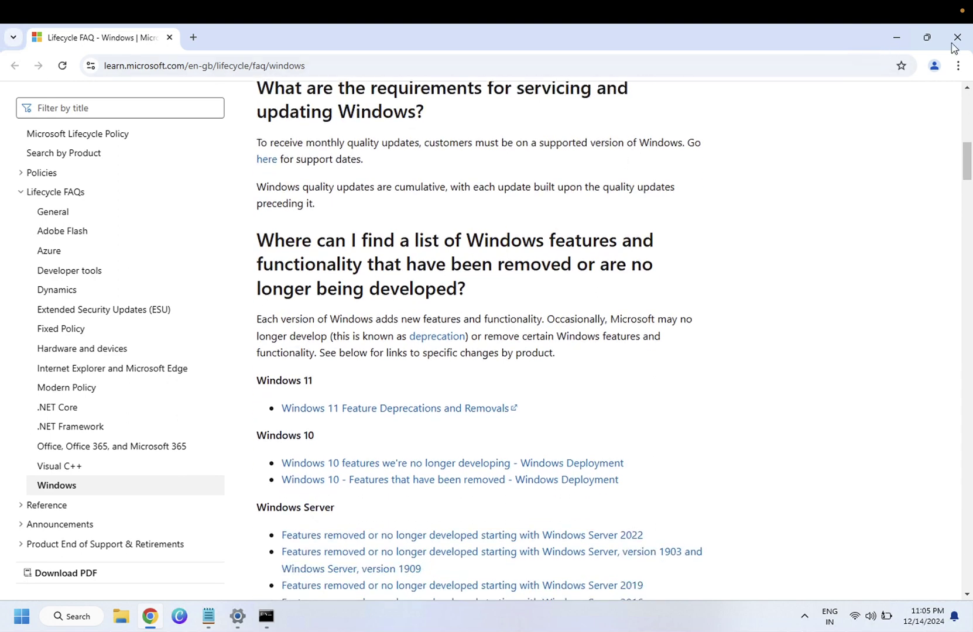
{"action": "left_click", "coordinate": [898, 36]}
{"action": "left_click", "coordinate": [952, 34]}
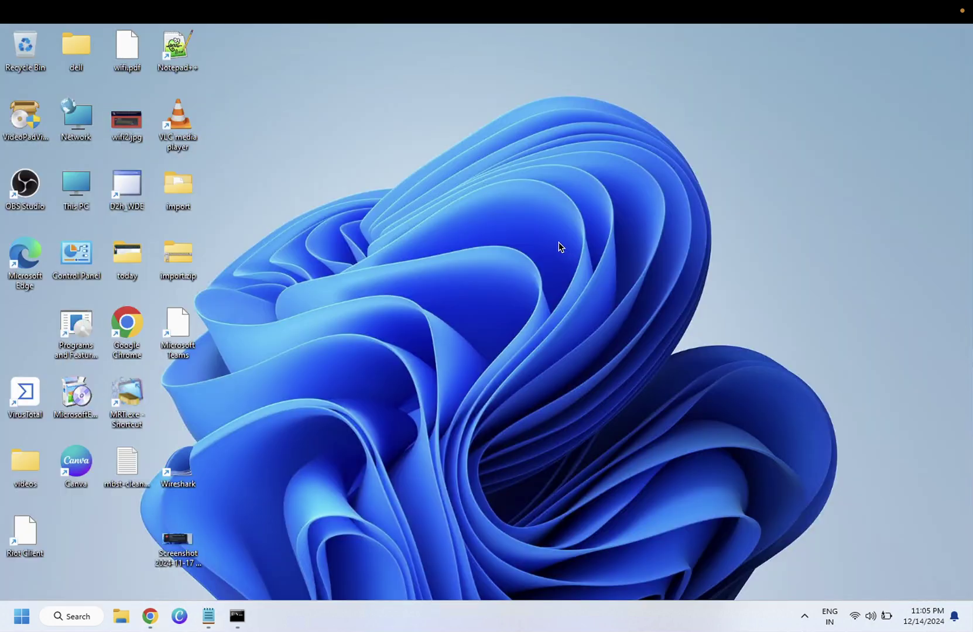
Open About Windows from the Run box, confirm Windows 11 Pro 22H2 build 22621.4317, then close it
{"action": "key", "text": "super+r"}
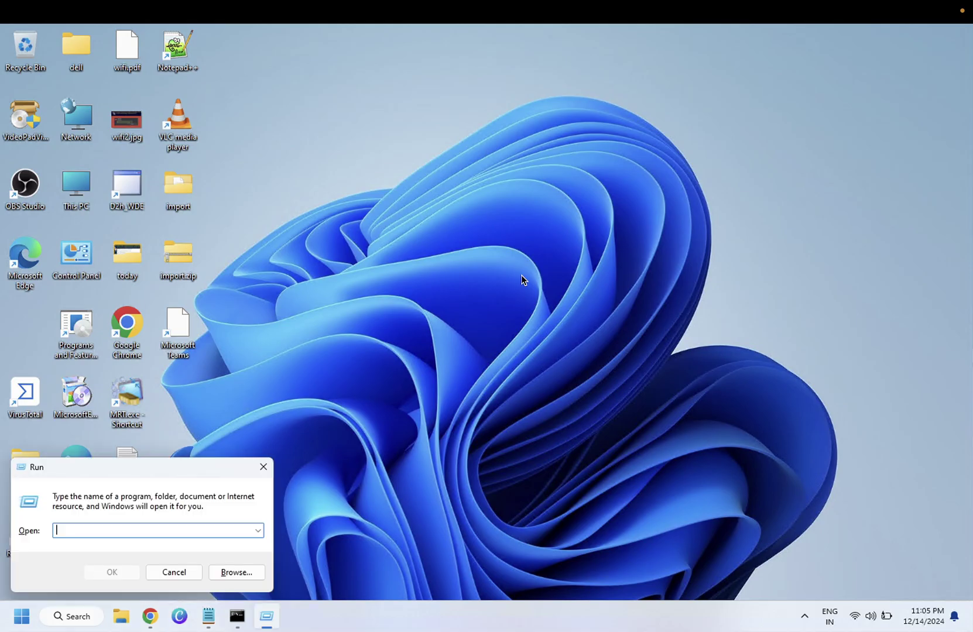
{"action": "type", "text": "control"}
{"action": "key", "text": "Return"}
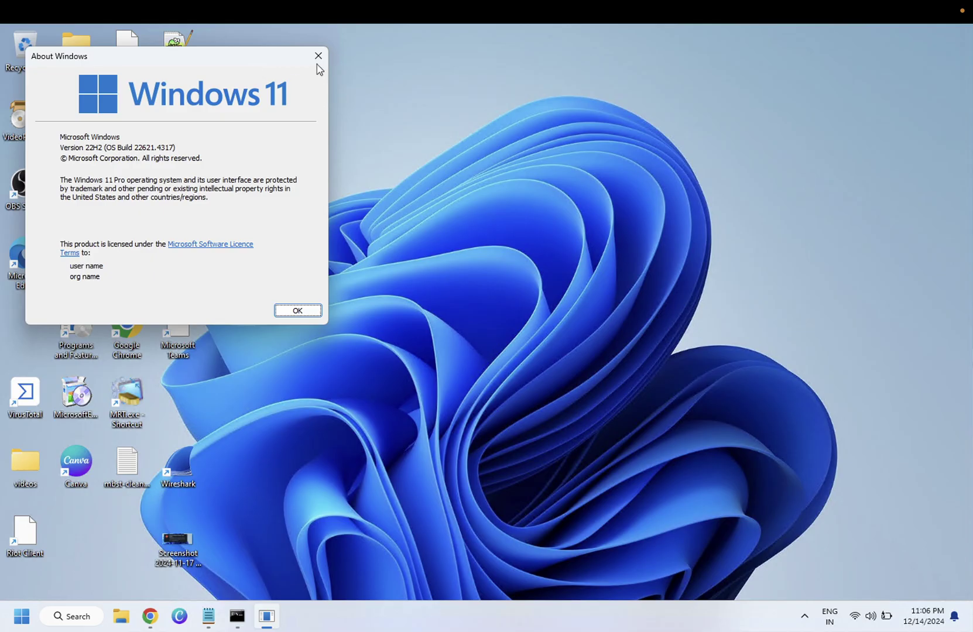
{"action": "left_click_drag", "start_coordinate": [303, 59], "coordinate": [373, 83]}
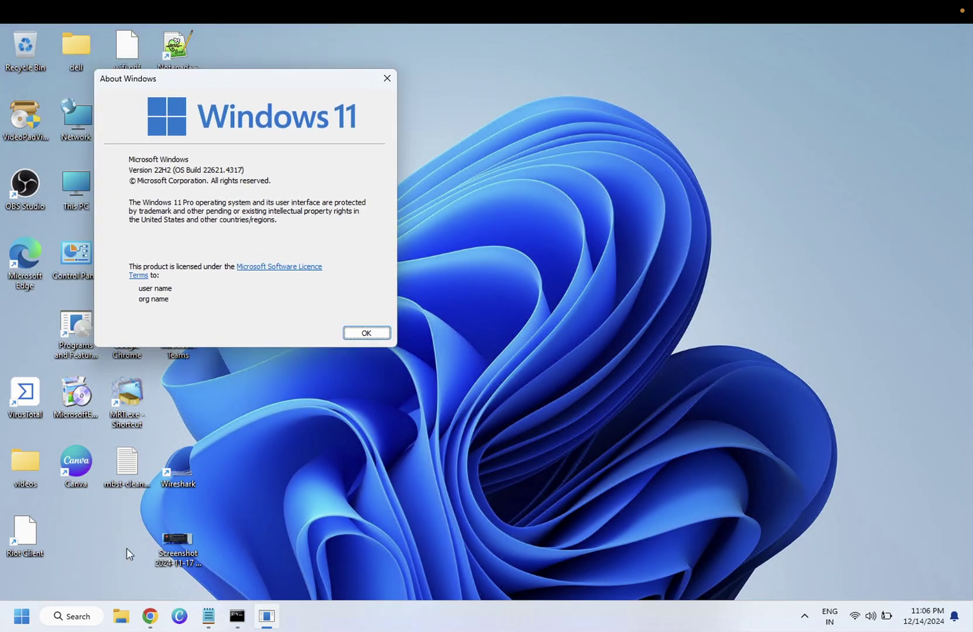
{"action": "left_click", "coordinate": [387, 78]}
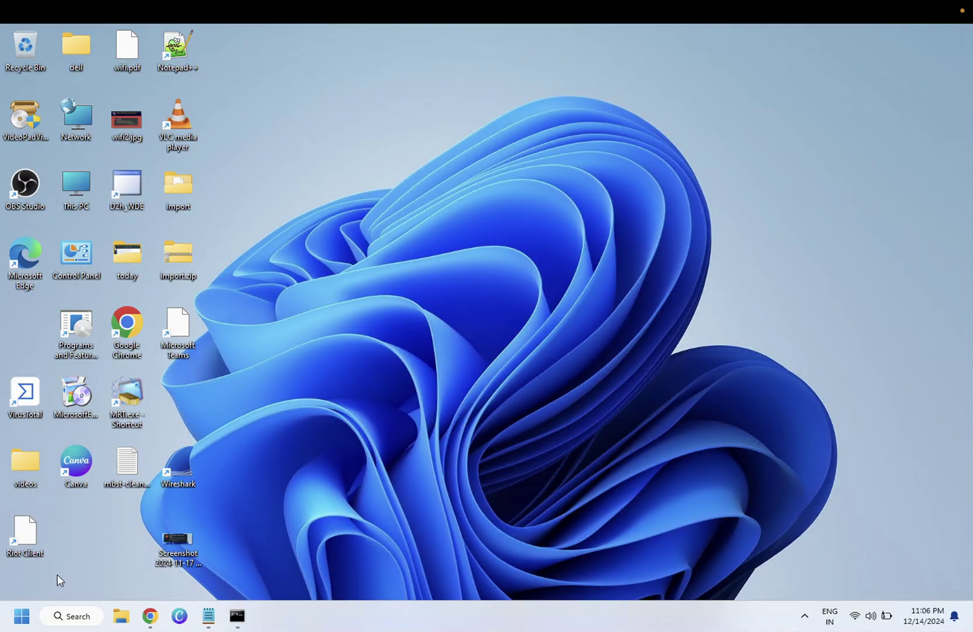
Paste the four net stop lines (wuauserv, cryptSvc, bits, msiserver) from the notes into the admin prompt
{"action": "left_click", "coordinate": [237, 616]}
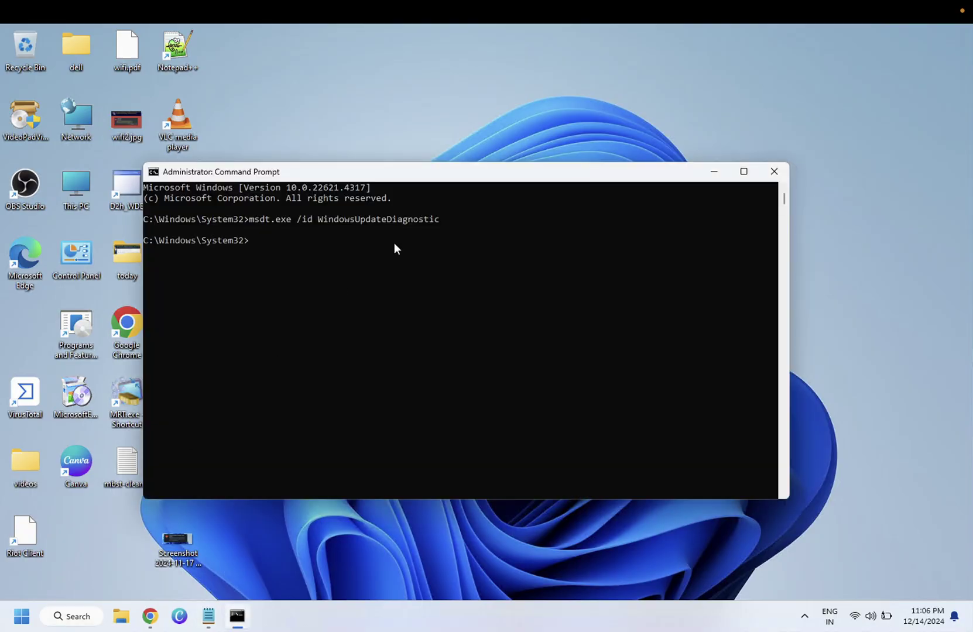
{"action": "left_click", "coordinate": [209, 616]}
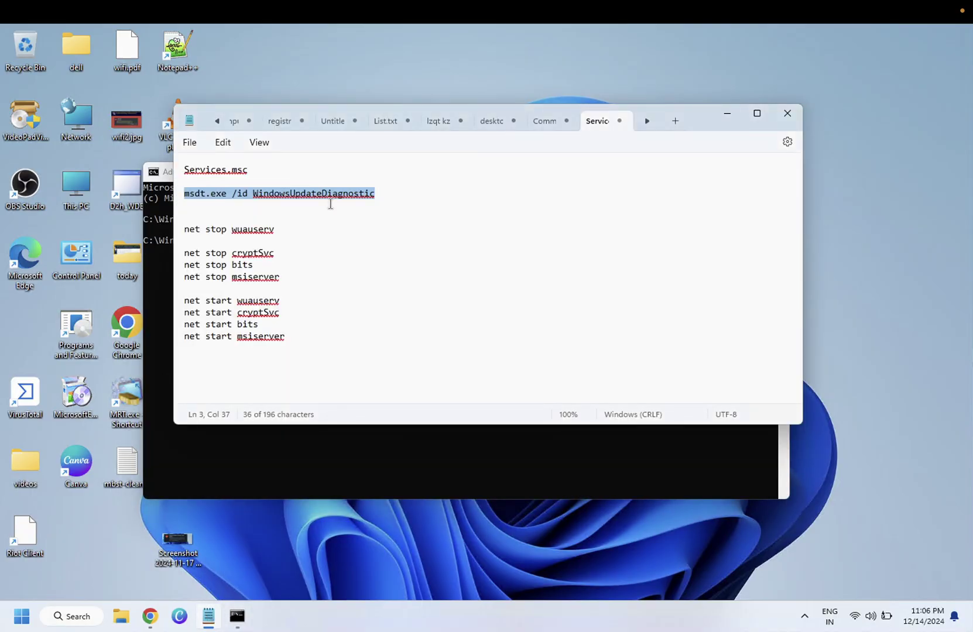
{"action": "left_click", "coordinate": [194, 242]}
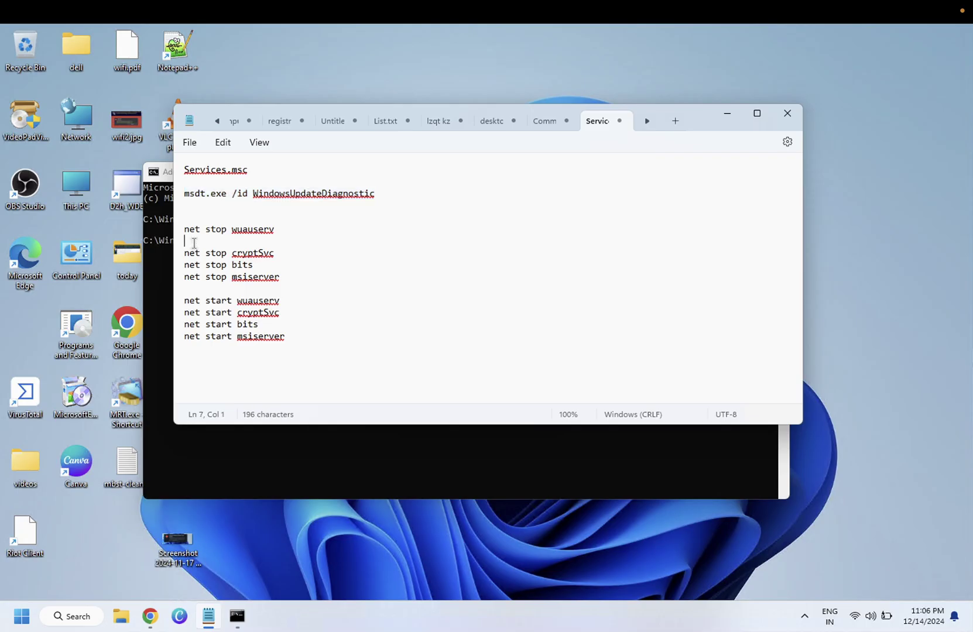
{"action": "key", "text": "BackSpace"}
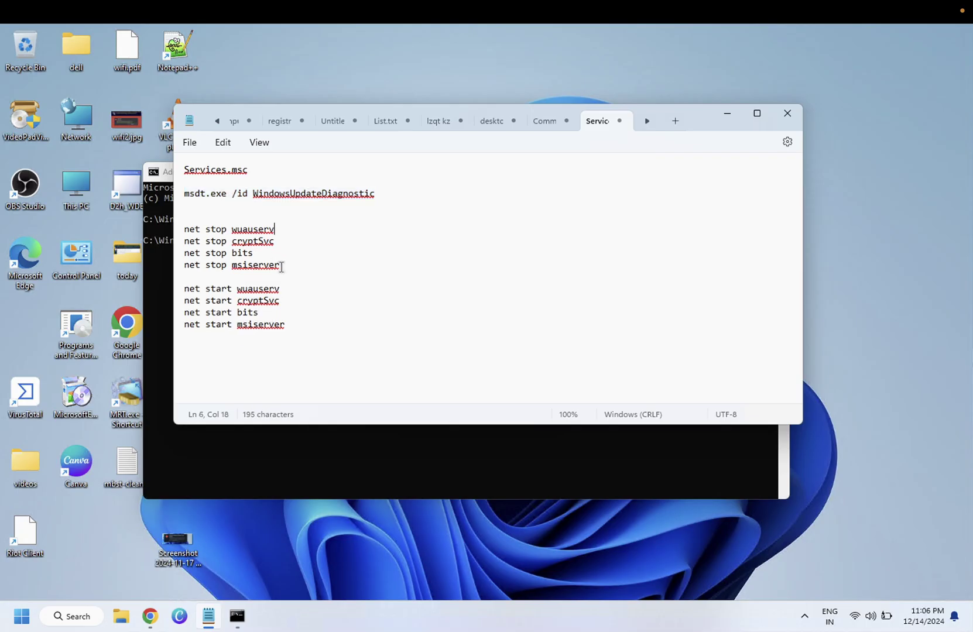
{"action": "left_click_drag", "start_coordinate": [281, 267], "coordinate": [171, 234]}
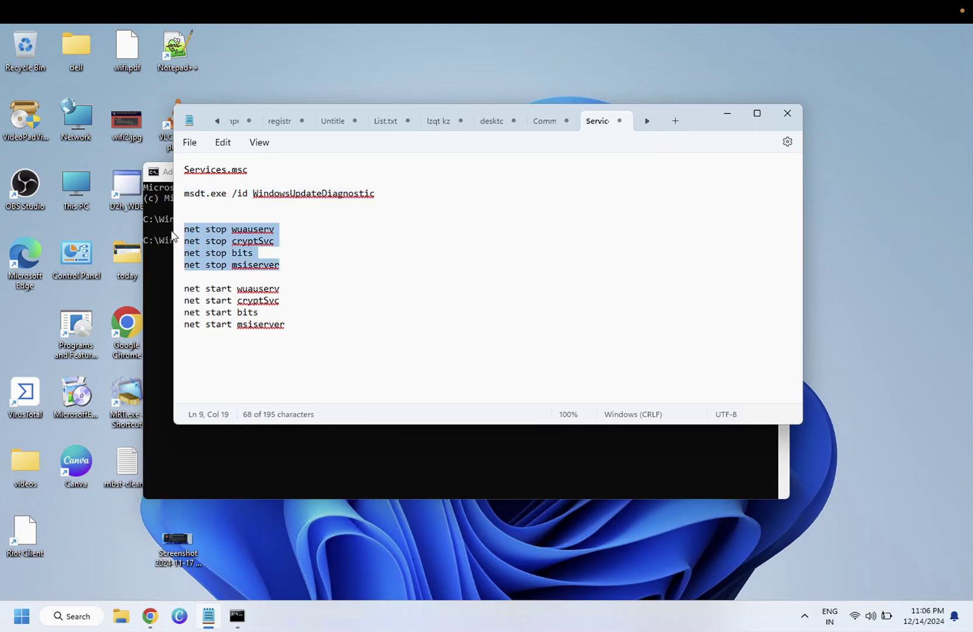
{"action": "left_click", "coordinate": [726, 113]}
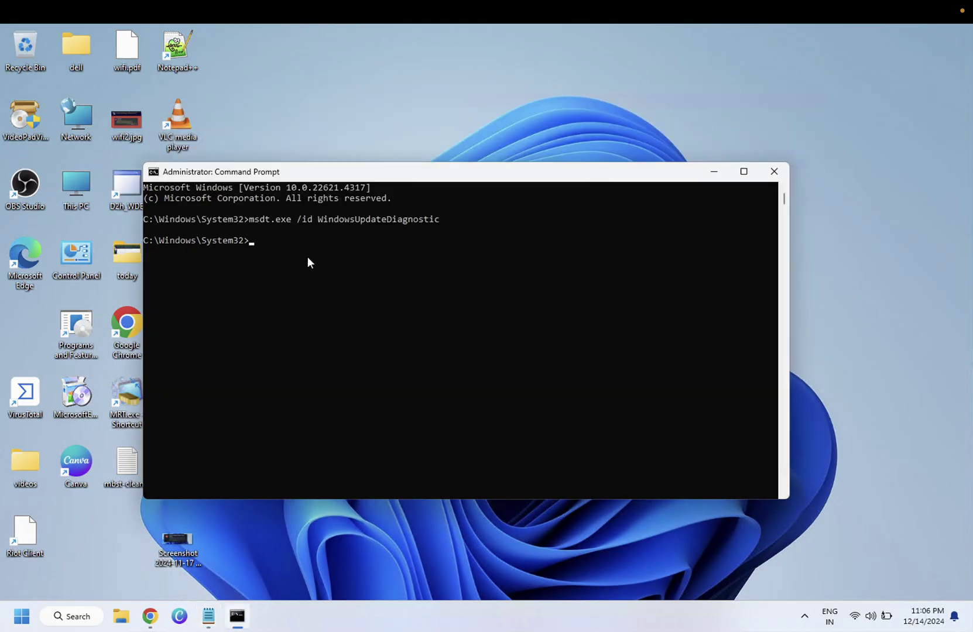
{"action": "right_click", "coordinate": [286, 257]}
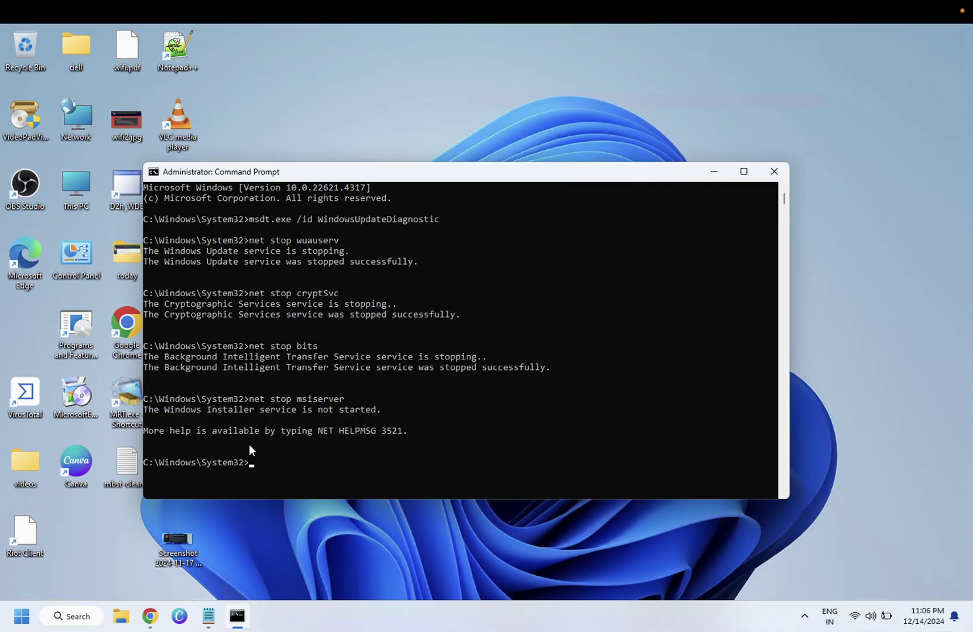
Navigate File Explorer to C:\Windows\SoftwareDistribution
{"action": "left_click", "coordinate": [120, 615]}
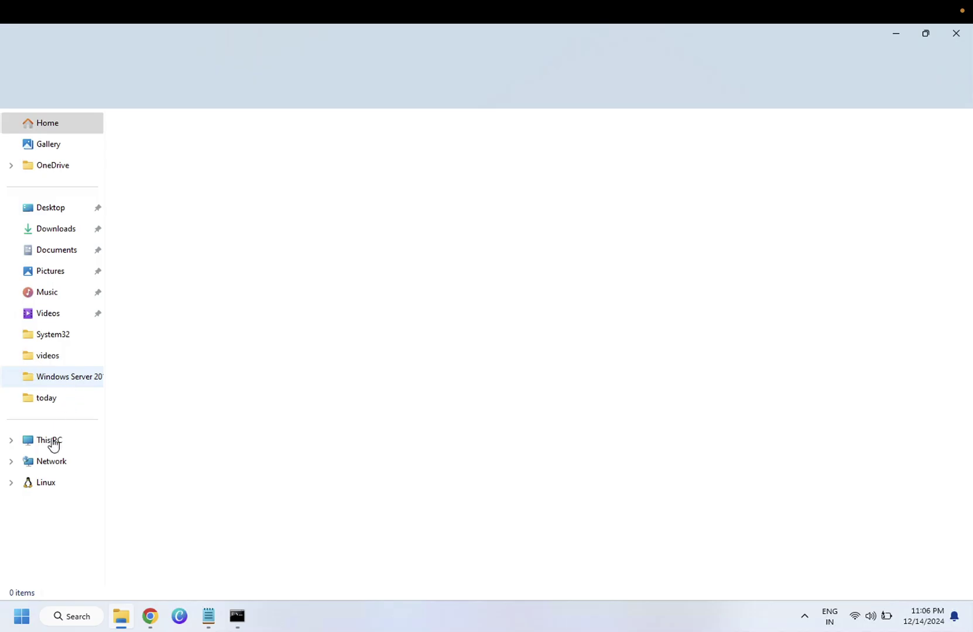
{"action": "left_click", "coordinate": [53, 443]}
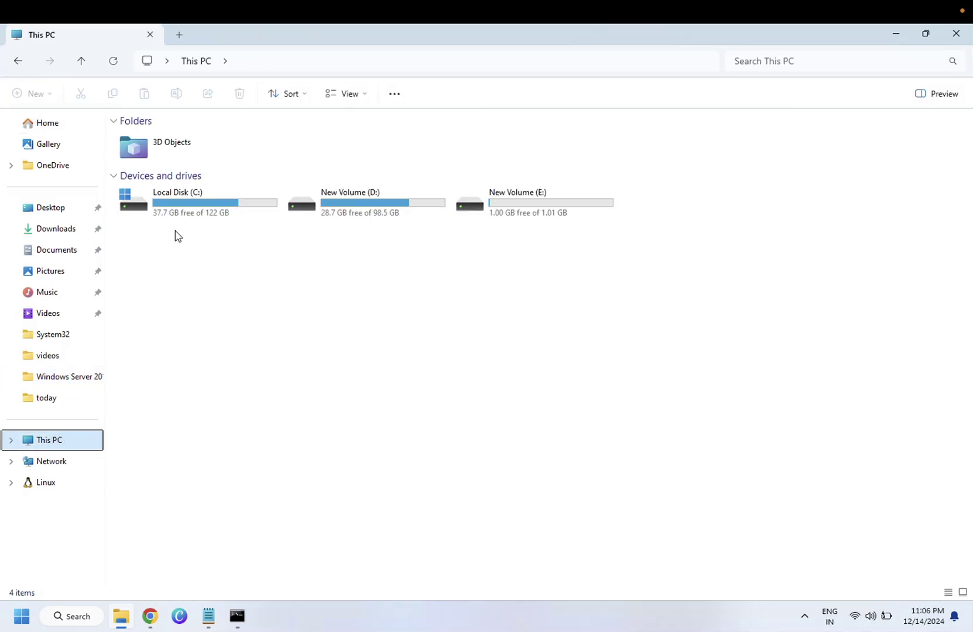
{"action": "double_click", "coordinate": [208, 213]}
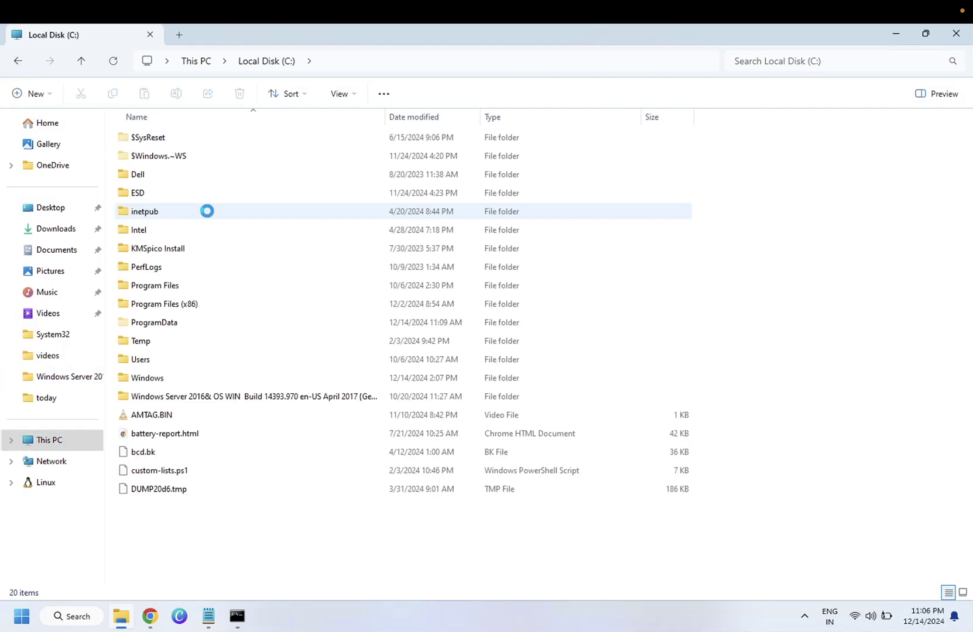
{"action": "double_click", "coordinate": [165, 380]}
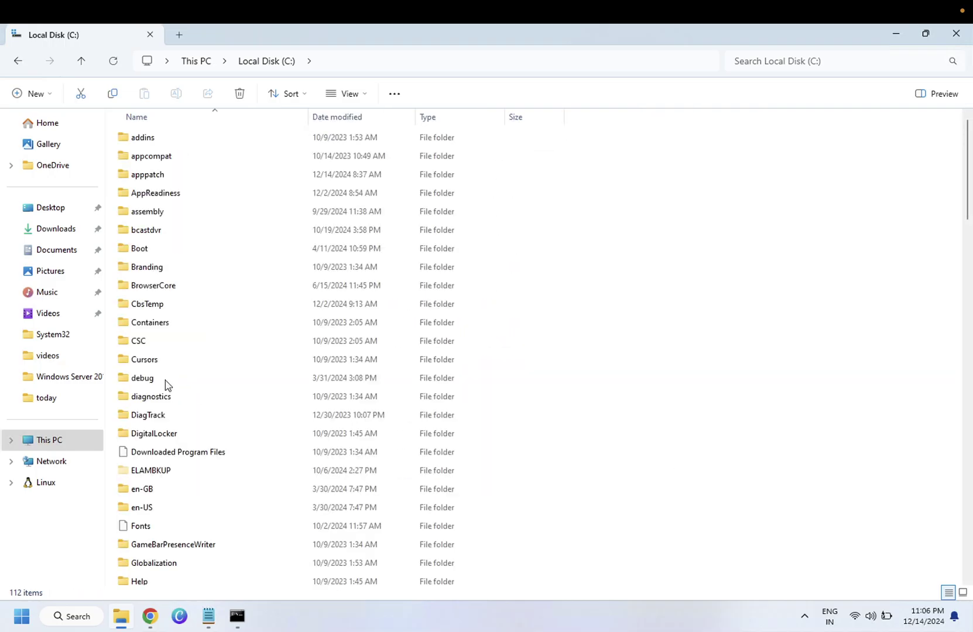
{"action": "left_click", "coordinate": [163, 401]}
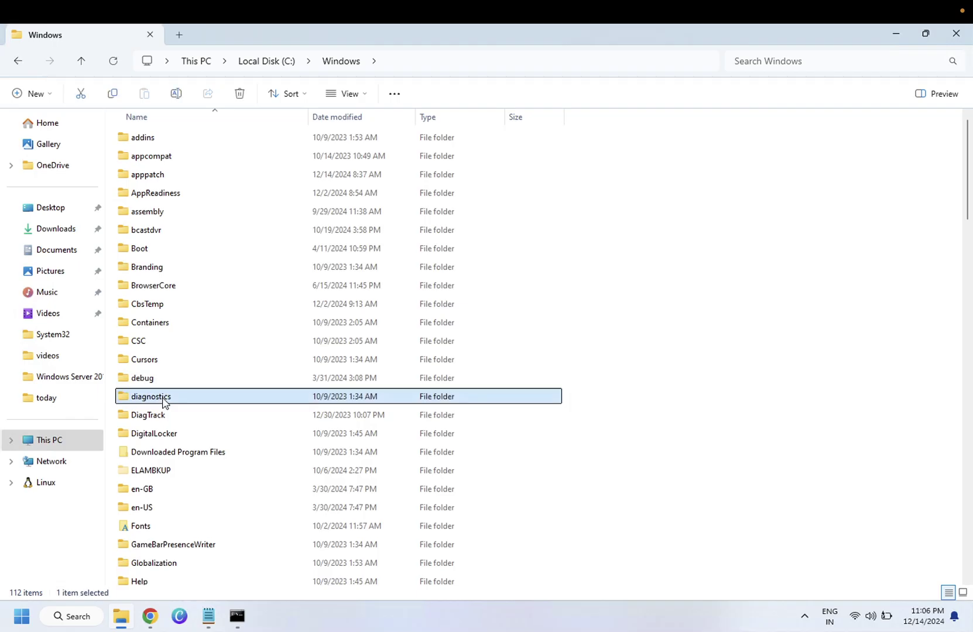
{"action": "key", "text": "s"}
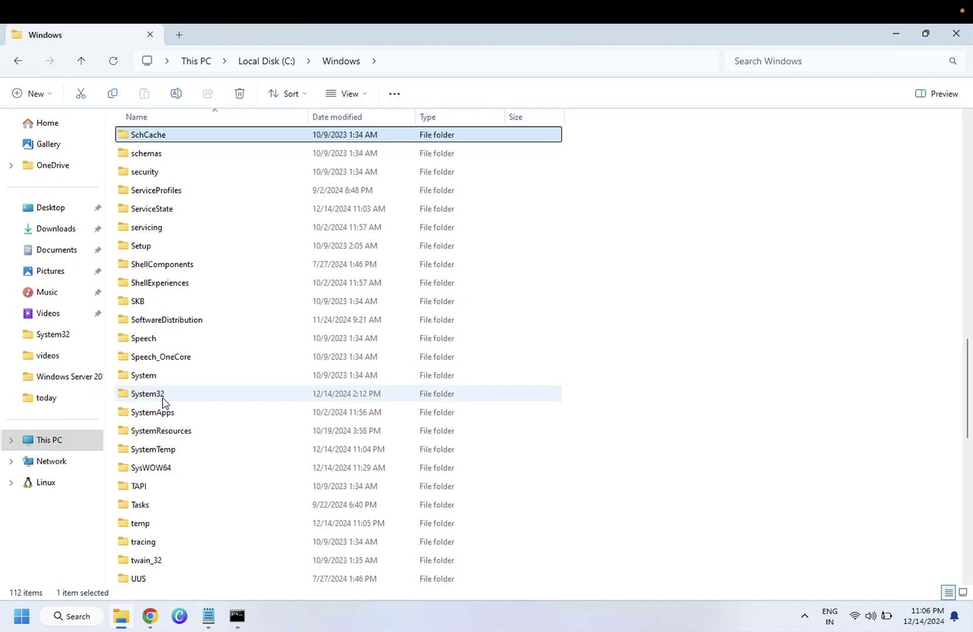
{"action": "double_click", "coordinate": [206, 322]}
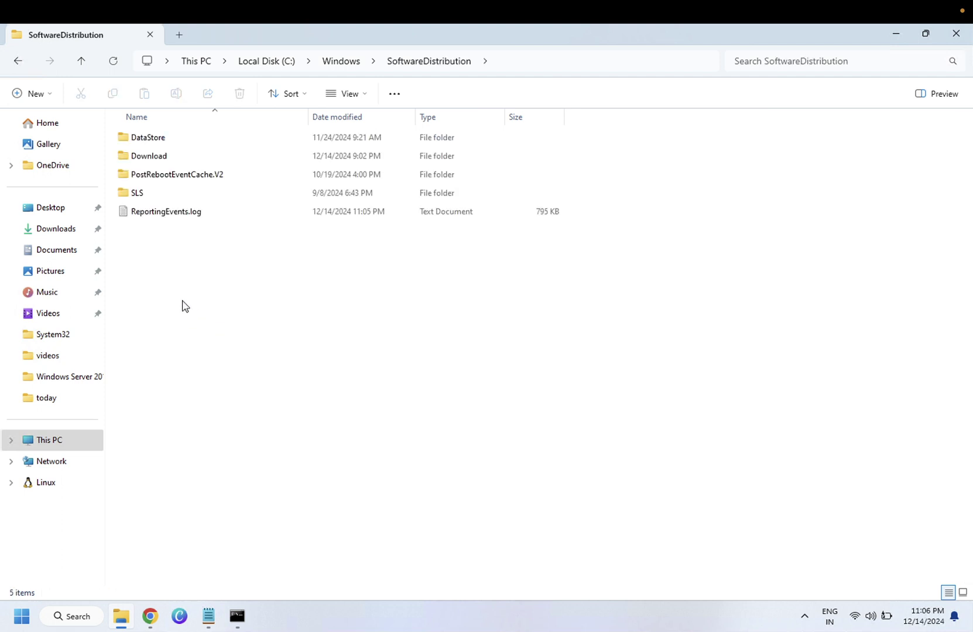
Delete all five items in SoftwareDistribution, granting administrator permission
{"action": "left_click_drag", "start_coordinate": [209, 234], "coordinate": [189, 132]}
{"action": "left_click", "coordinate": [240, 95]}
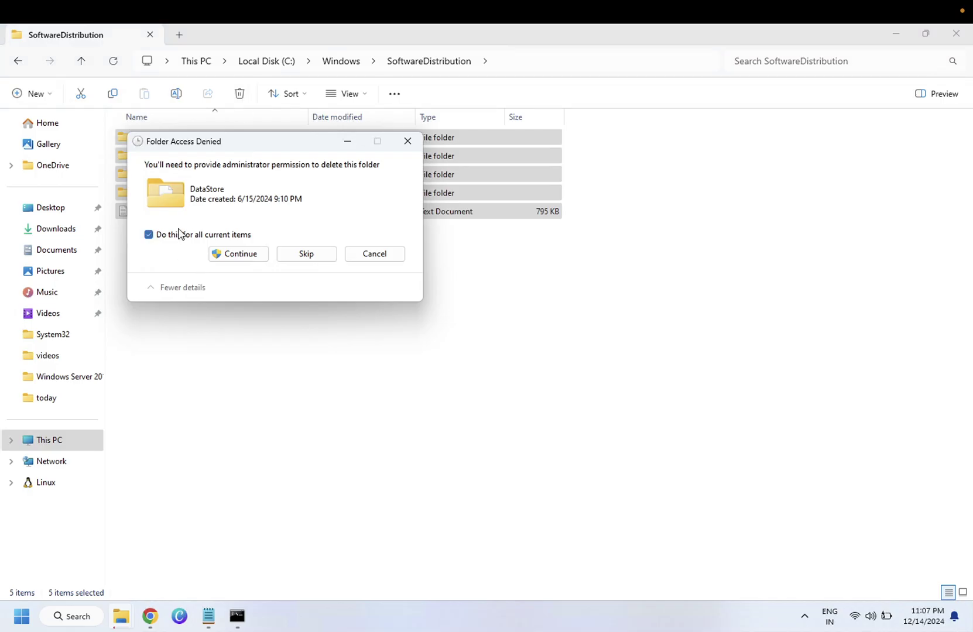
{"action": "left_click", "coordinate": [227, 254]}
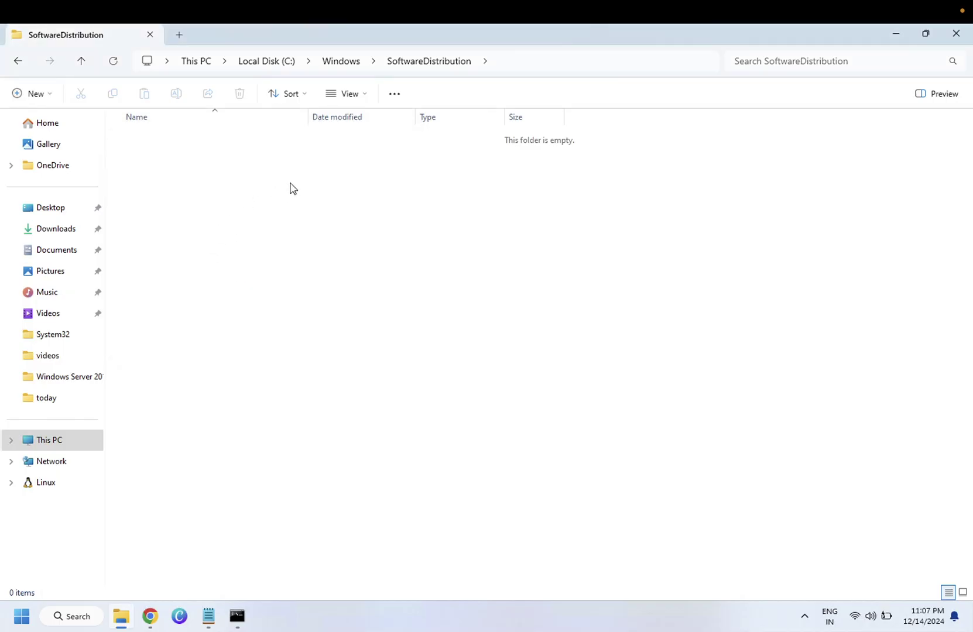
Close the emptied folder and select the four net start lines in the command notes
{"action": "left_click", "coordinate": [957, 36]}
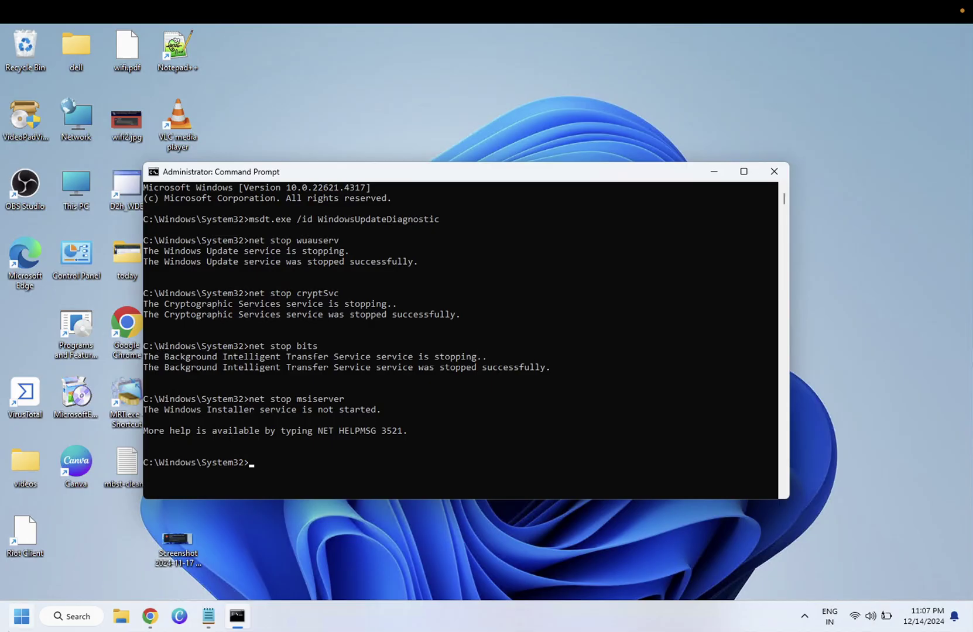
{"action": "left_click", "coordinate": [12, 624]}
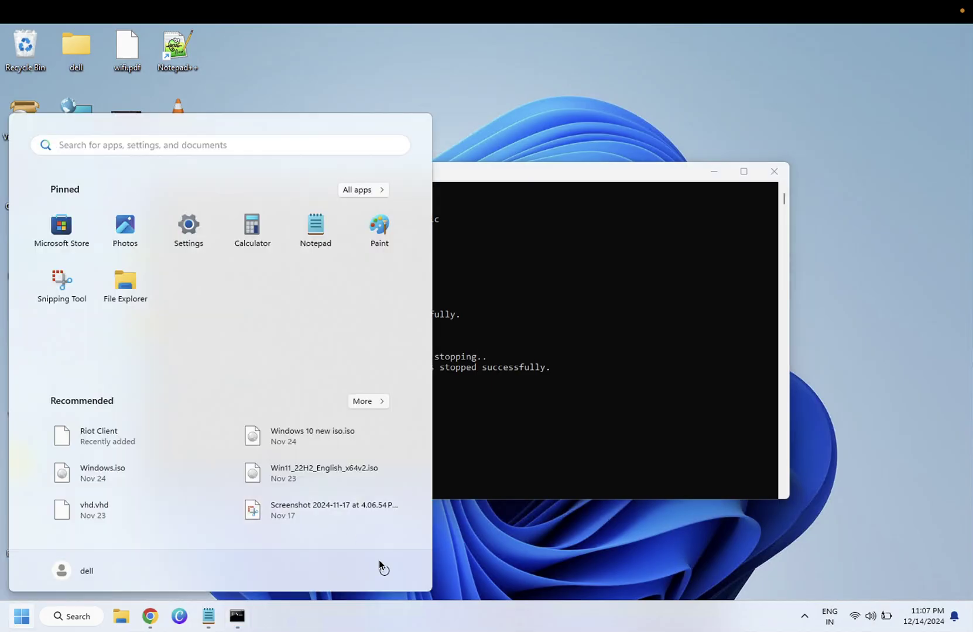
{"action": "left_click", "coordinate": [484, 469]}
{"action": "left_click", "coordinate": [208, 616]}
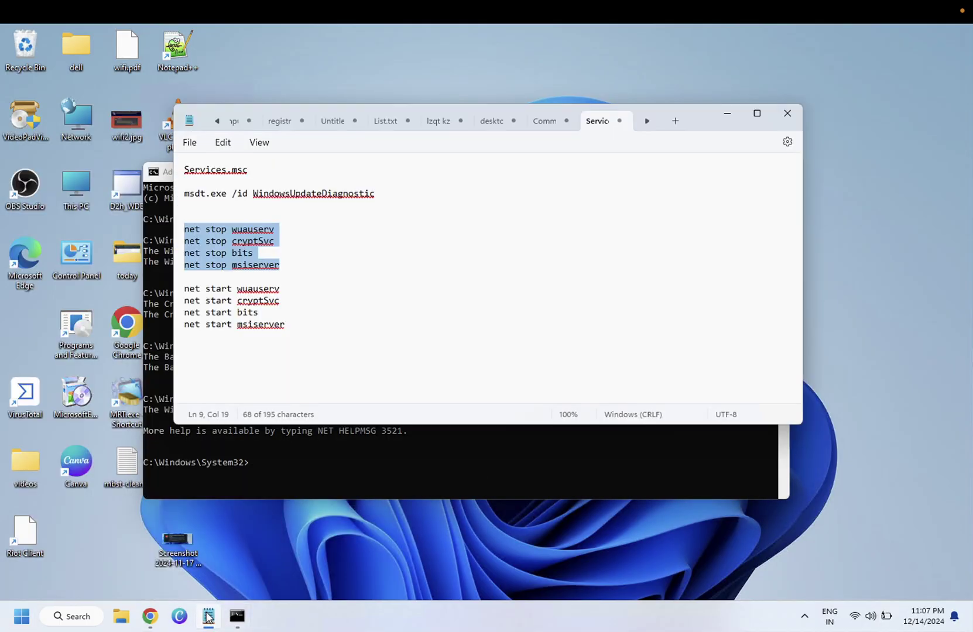
{"action": "left_click_drag", "start_coordinate": [287, 324], "coordinate": [182, 292]}
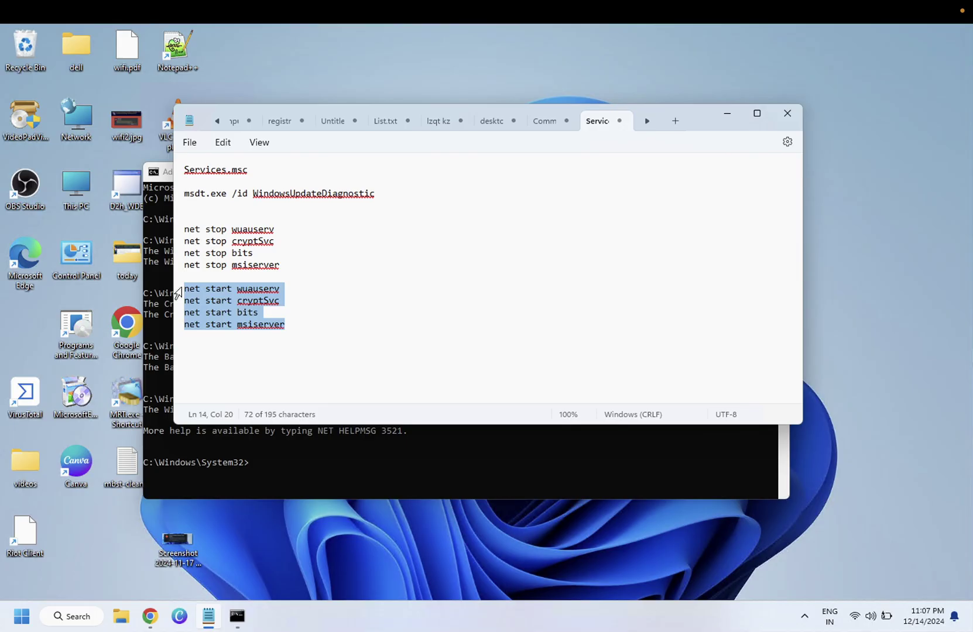
Paste the net start commands into the maximized admin prompt and run the final msiserver start
{"action": "left_click", "coordinate": [728, 114]}
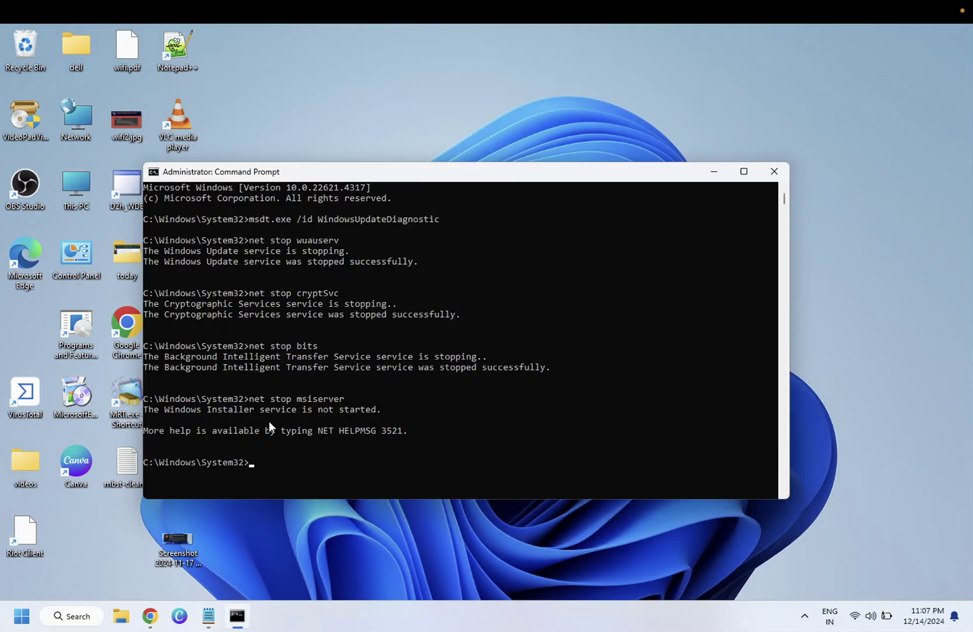
{"action": "key", "text": "super"}
{"action": "left_click", "coordinate": [456, 409]}
{"action": "right_click", "coordinate": [277, 449]}
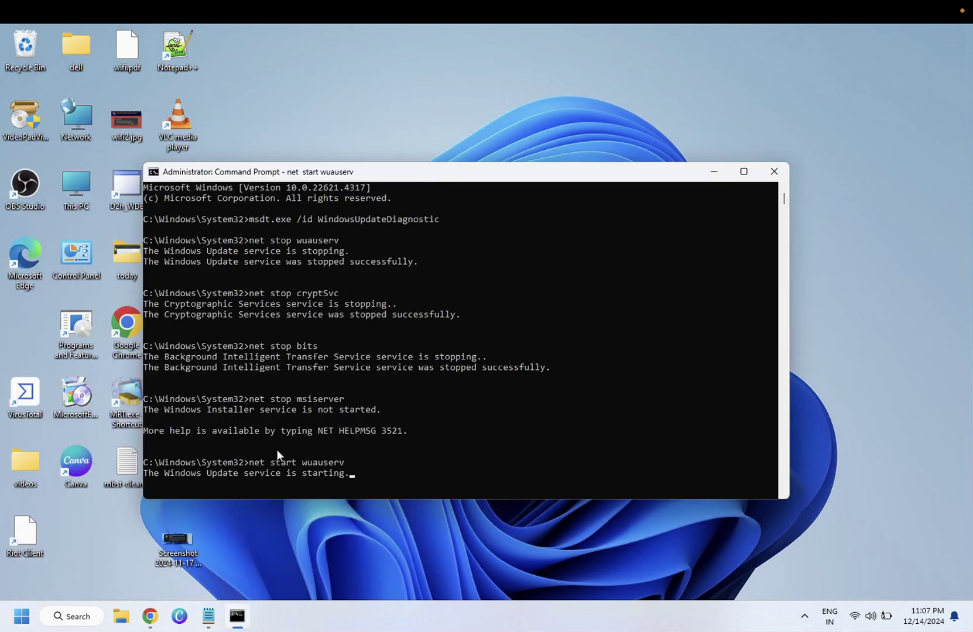
{"action": "left_click", "coordinate": [743, 172]}
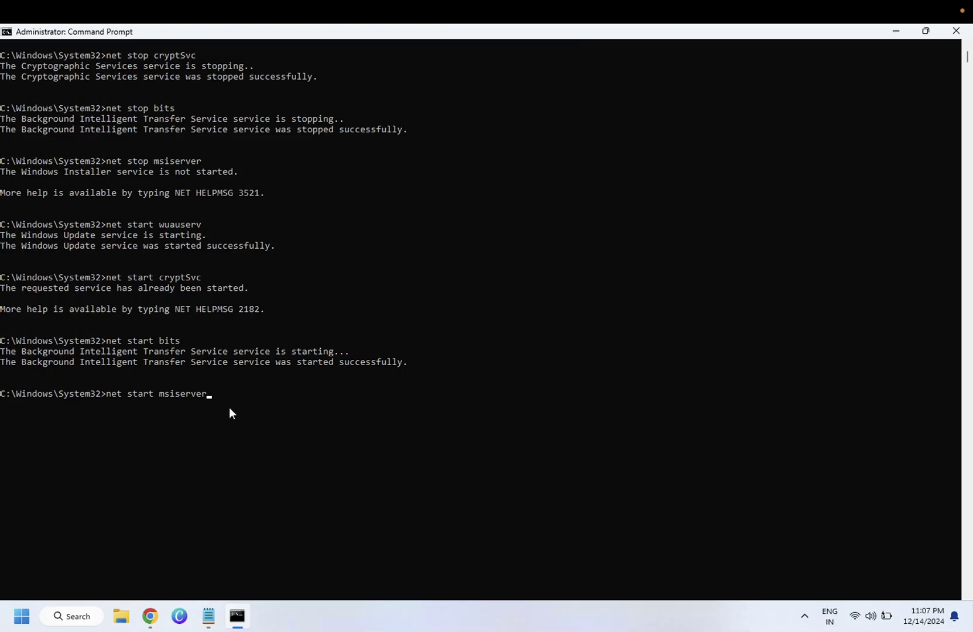
{"action": "key", "text": "Return"}
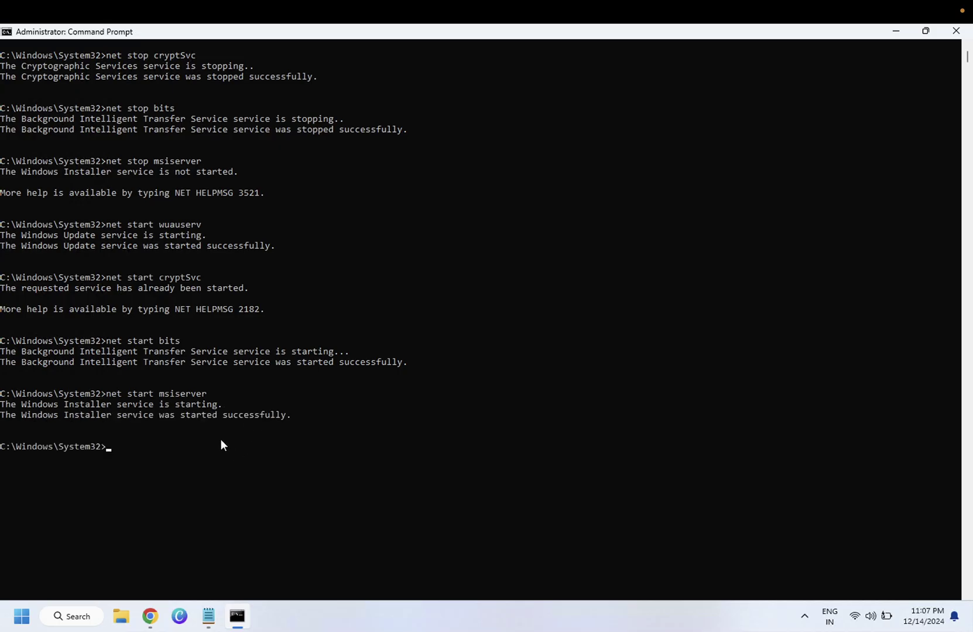
{"action": "scroll", "coordinate": [229, 361], "scroll_direction": "up", "scroll_amount": 2}
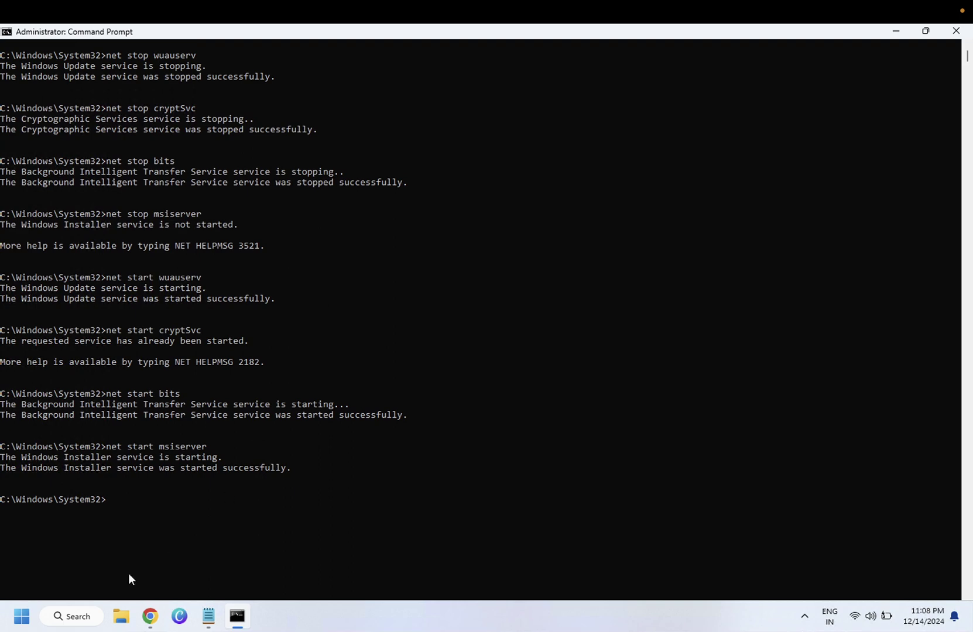
Reopen Settings on the Windows Update page and run Check for updates
{"action": "left_click", "coordinate": [13, 616]}
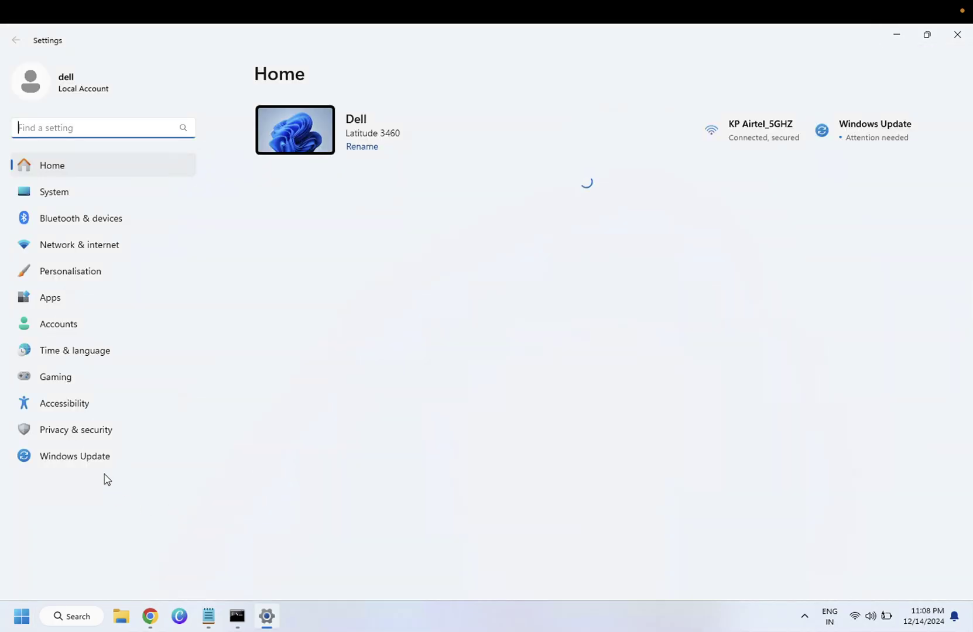
{"action": "left_click", "coordinate": [105, 461]}
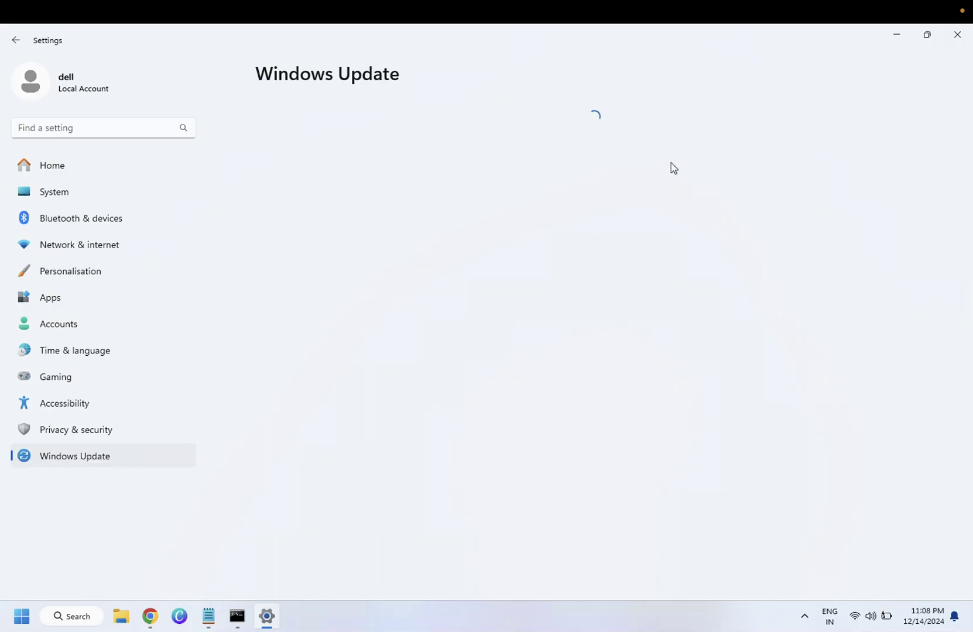
{"action": "left_click", "coordinate": [854, 140]}
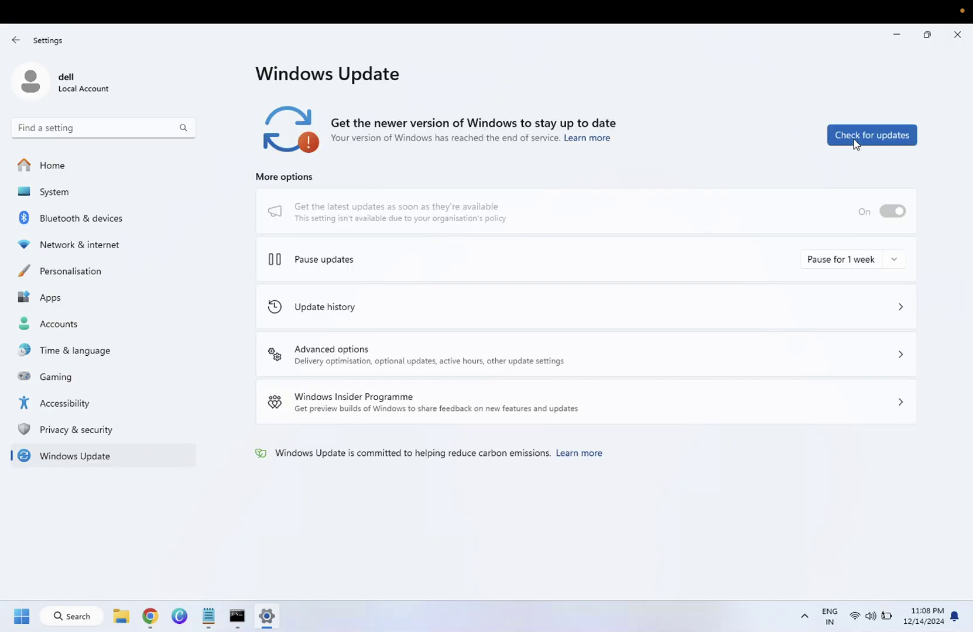